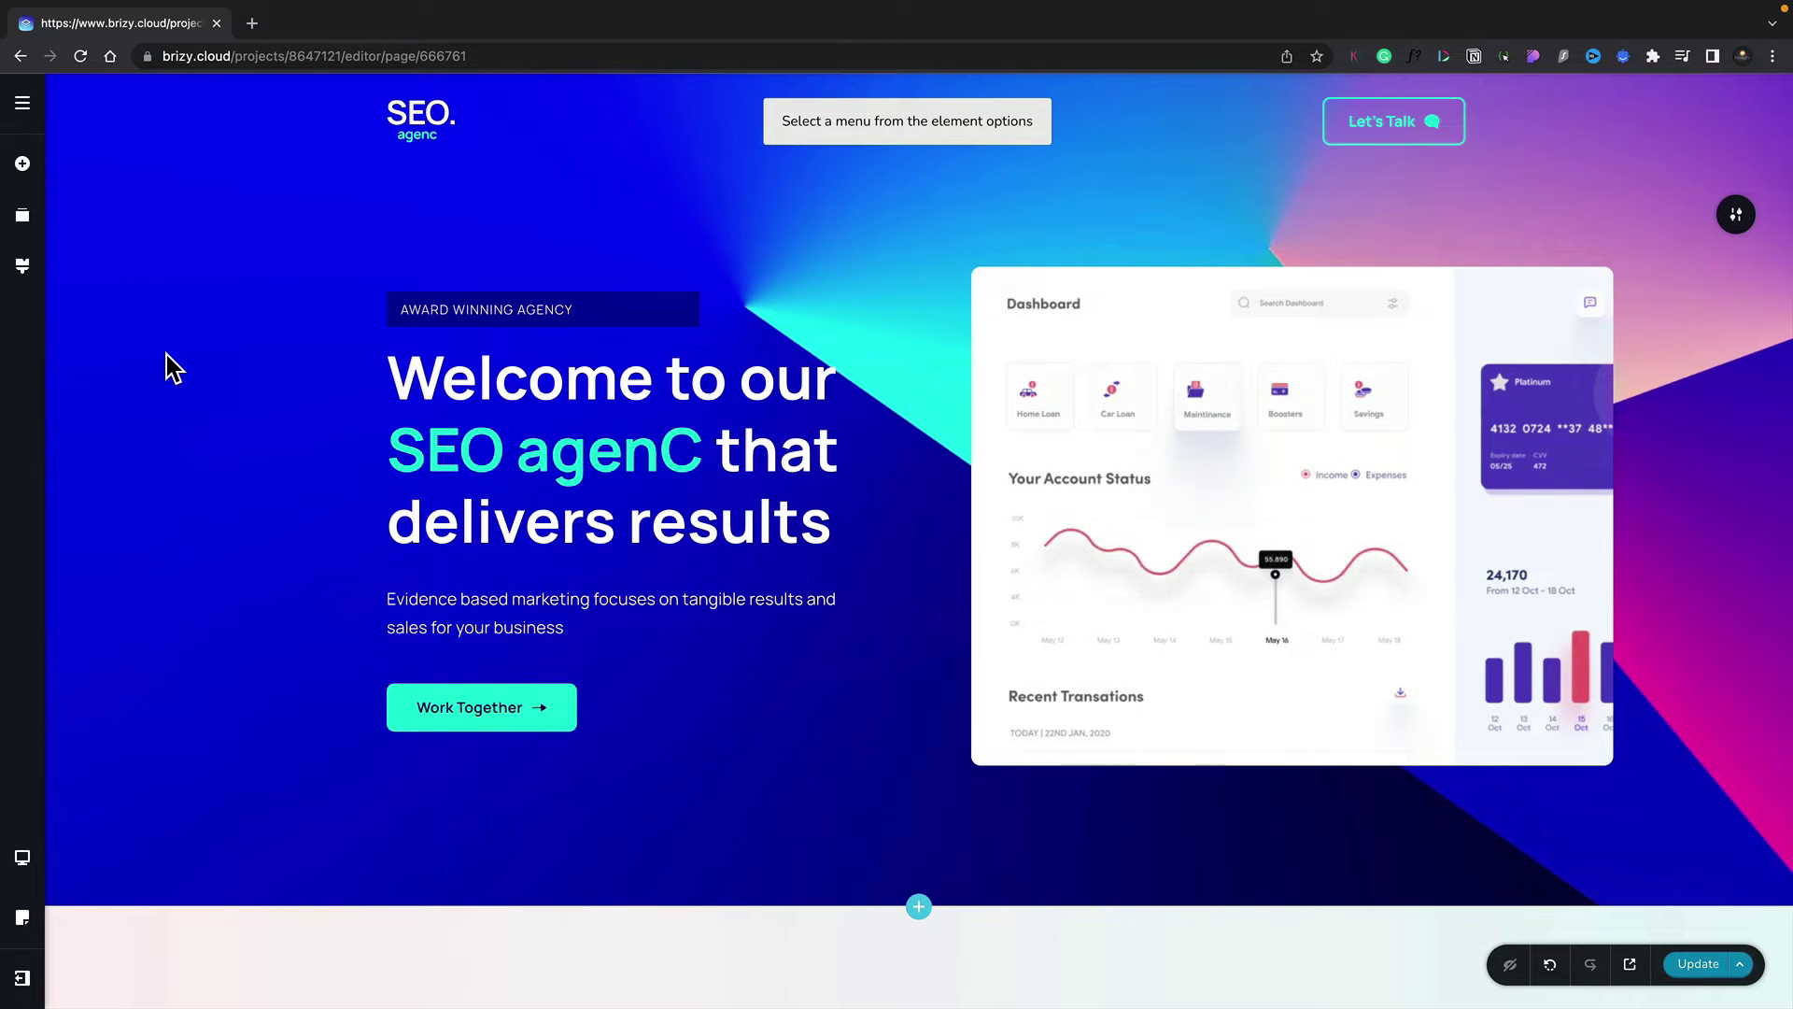
# In the project's Menus manager, create a new empty menu named 'Demo Menu'
pyautogui.click(26, 111)
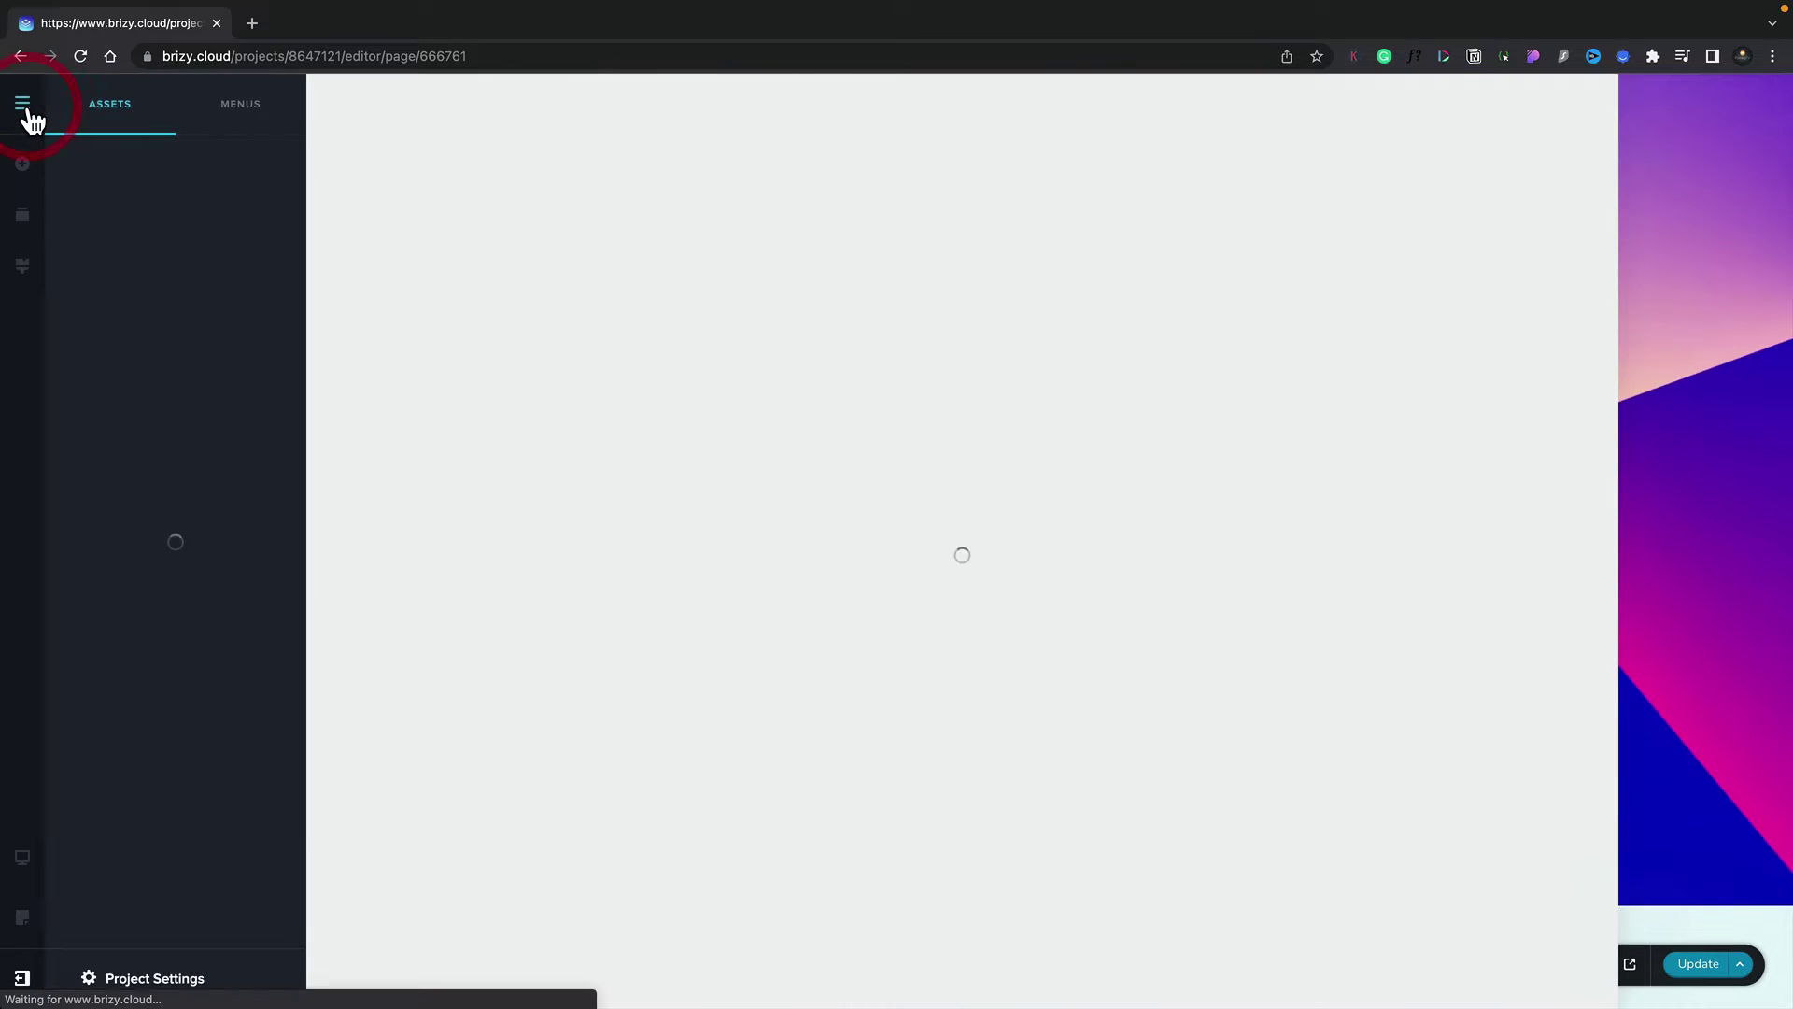
pyautogui.click(240, 106)
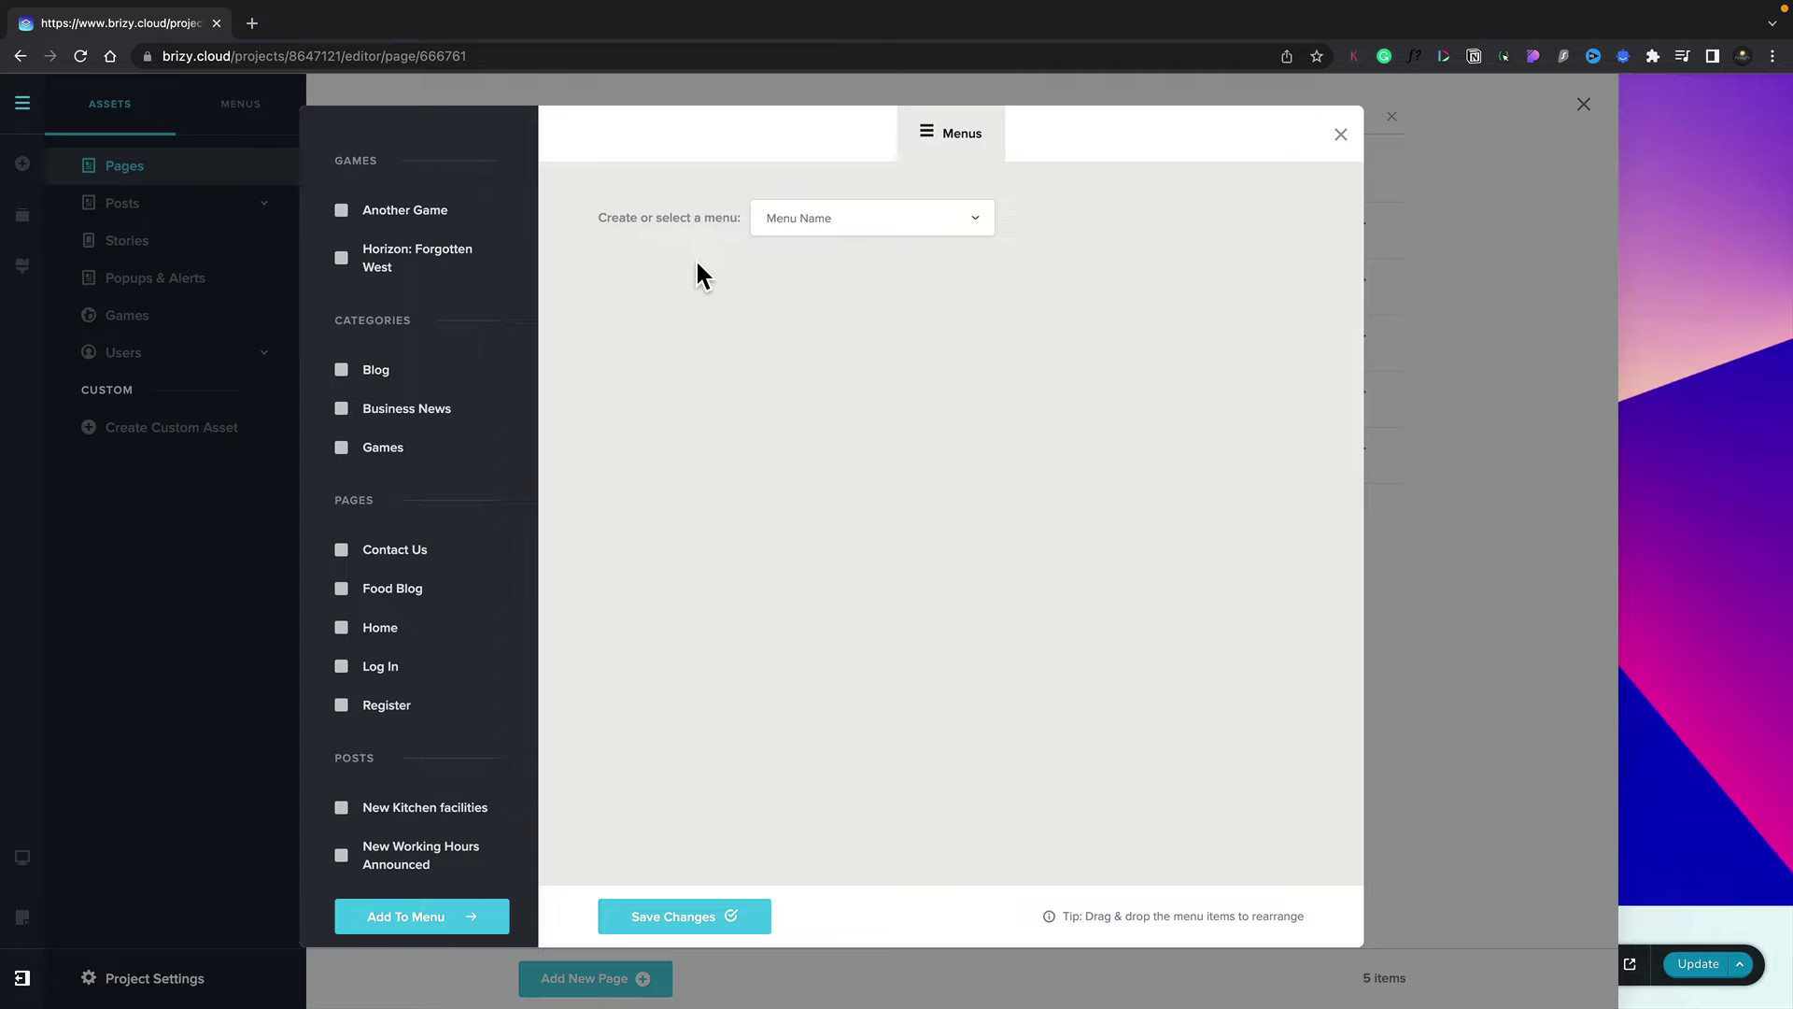
pyautogui.click(937, 221)
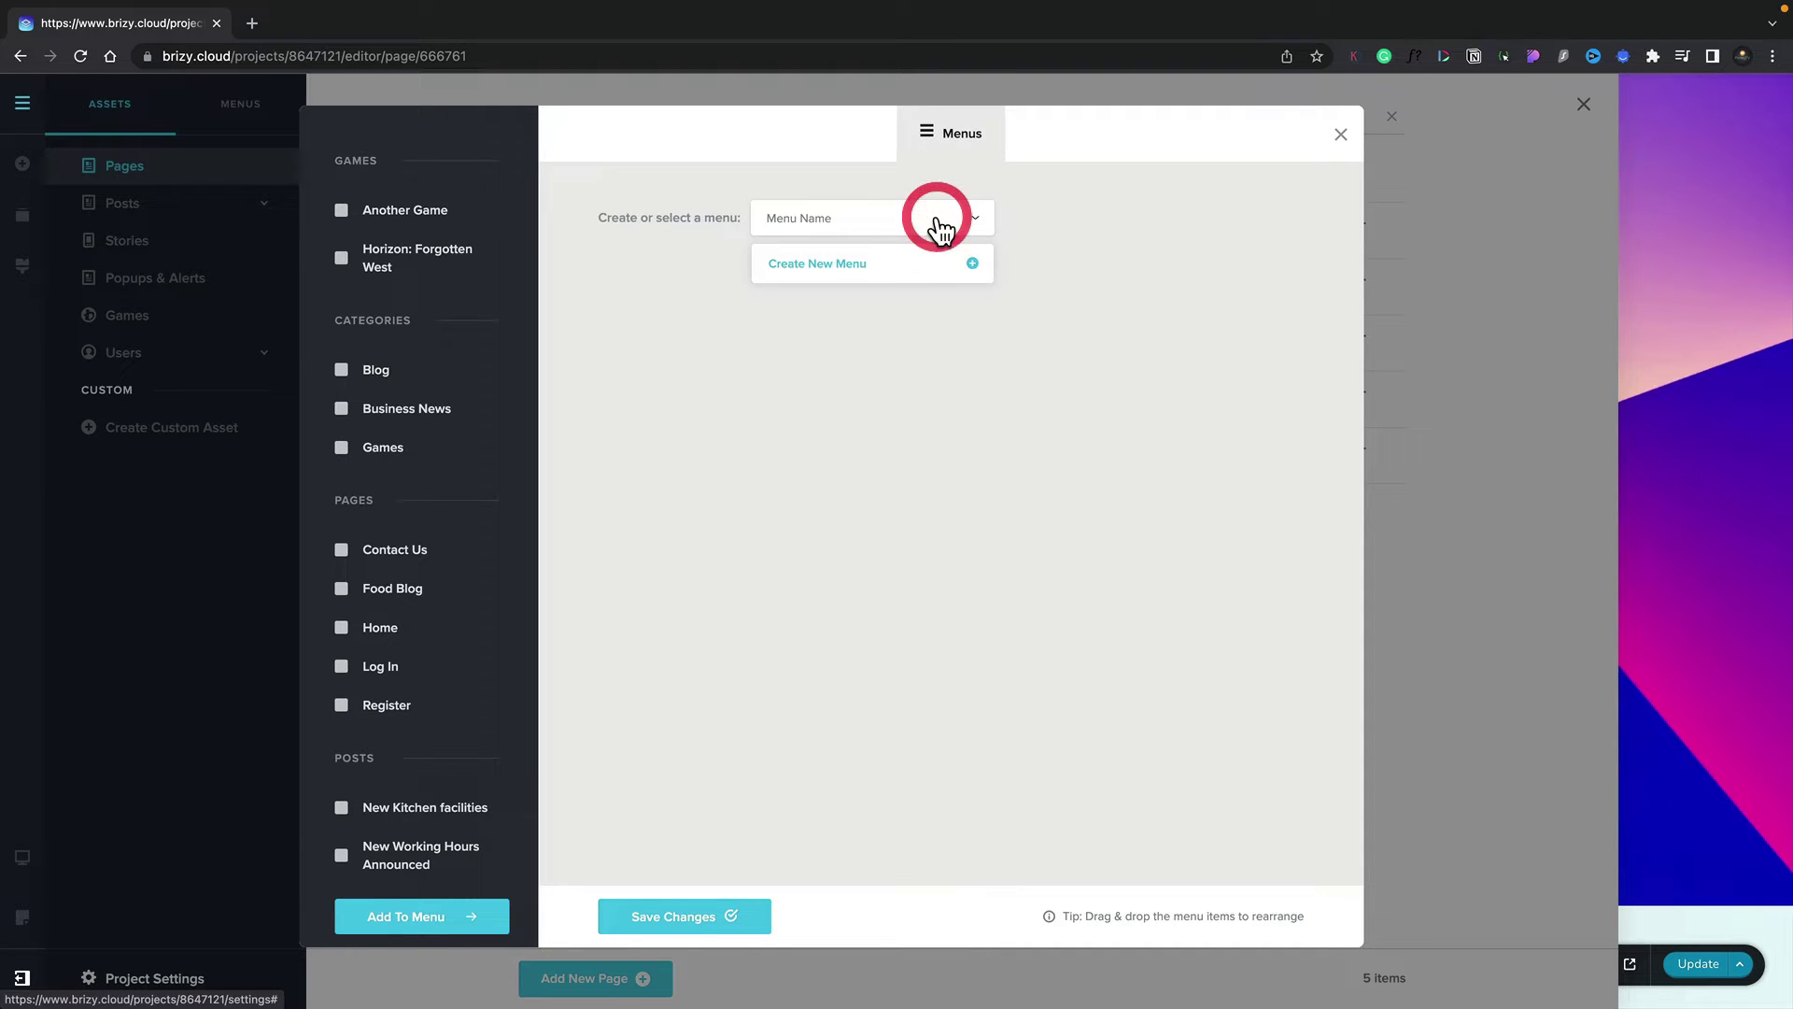
pyautogui.click(972, 265)
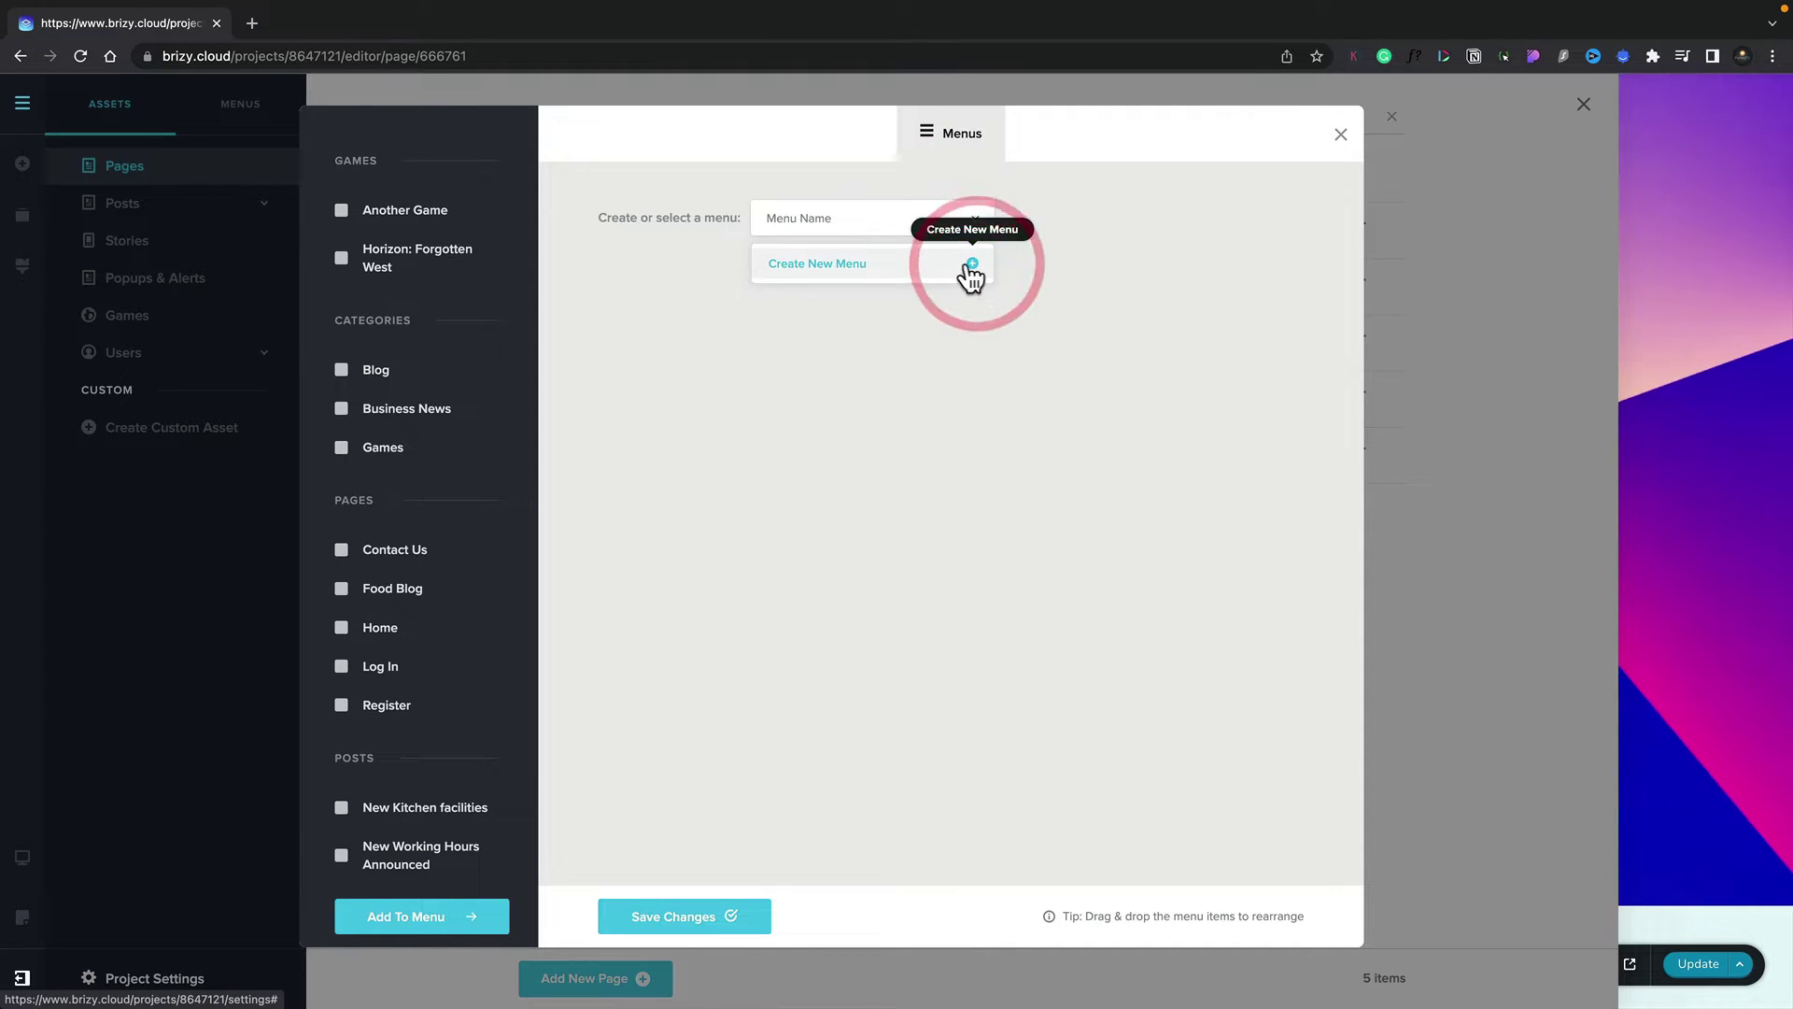
pyautogui.click(904, 271)
pyautogui.write('D')
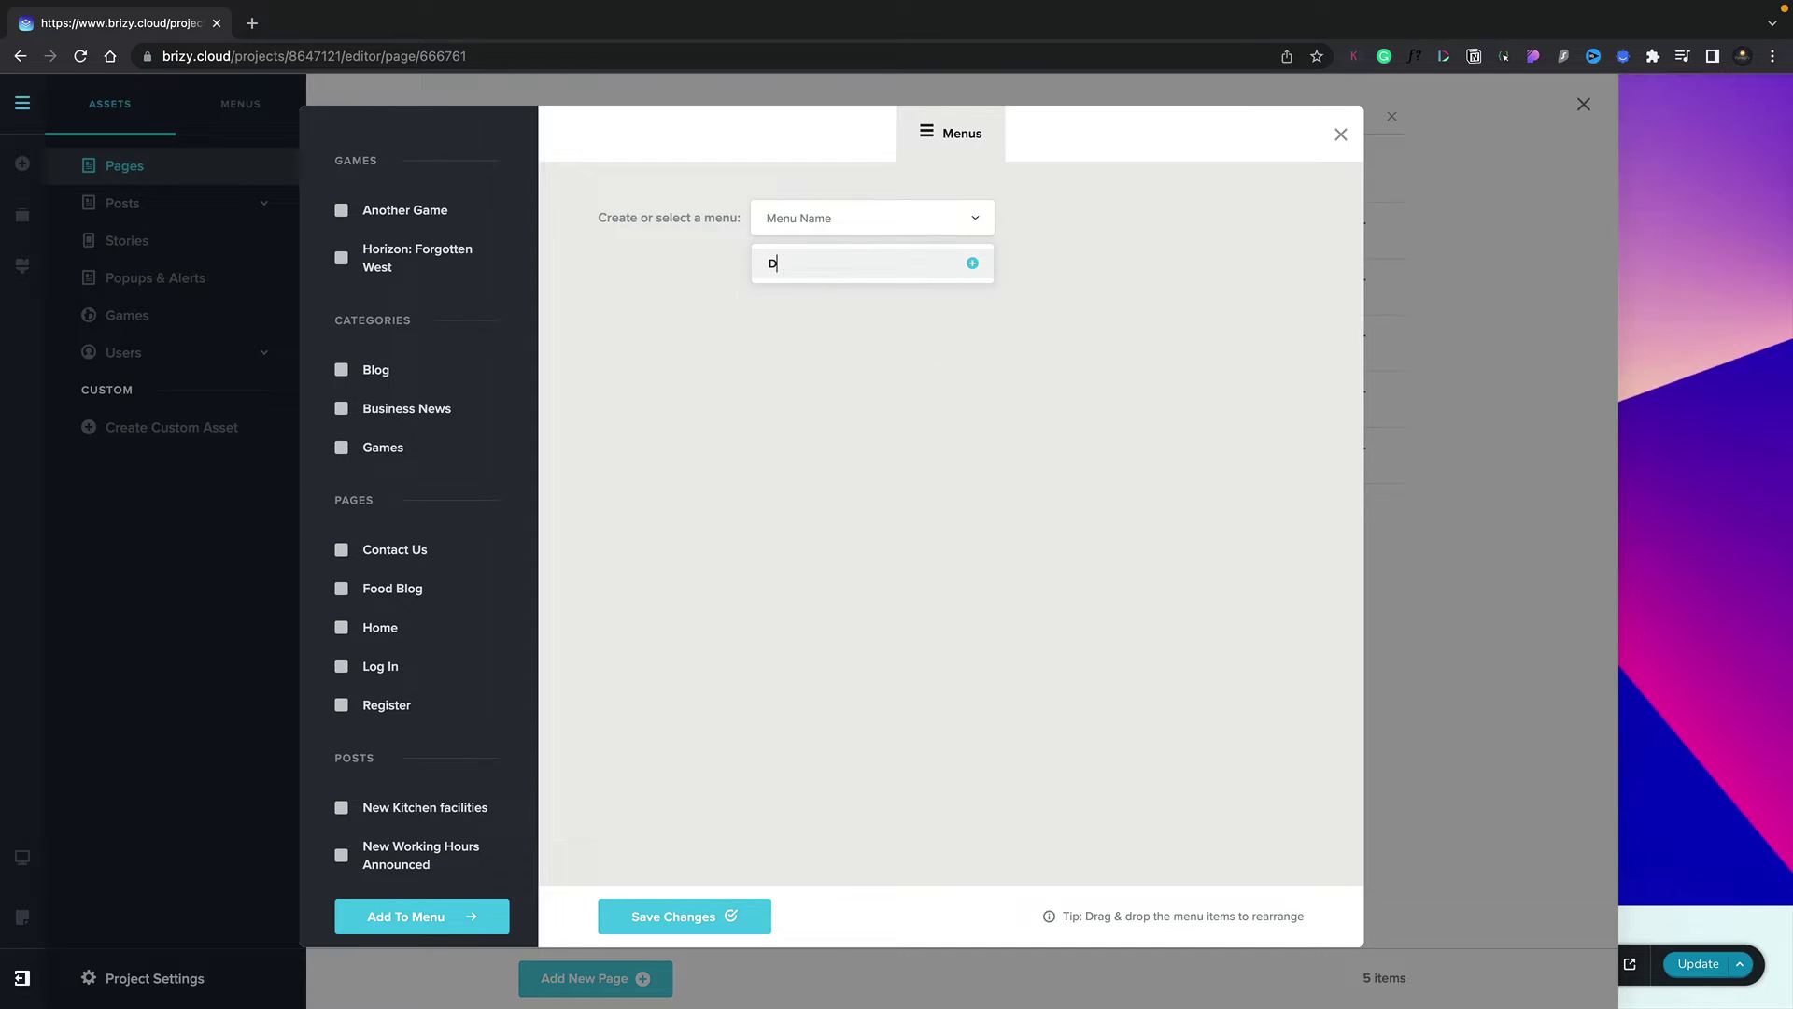
pyautogui.write('emo Menu')
pyautogui.click(972, 265)
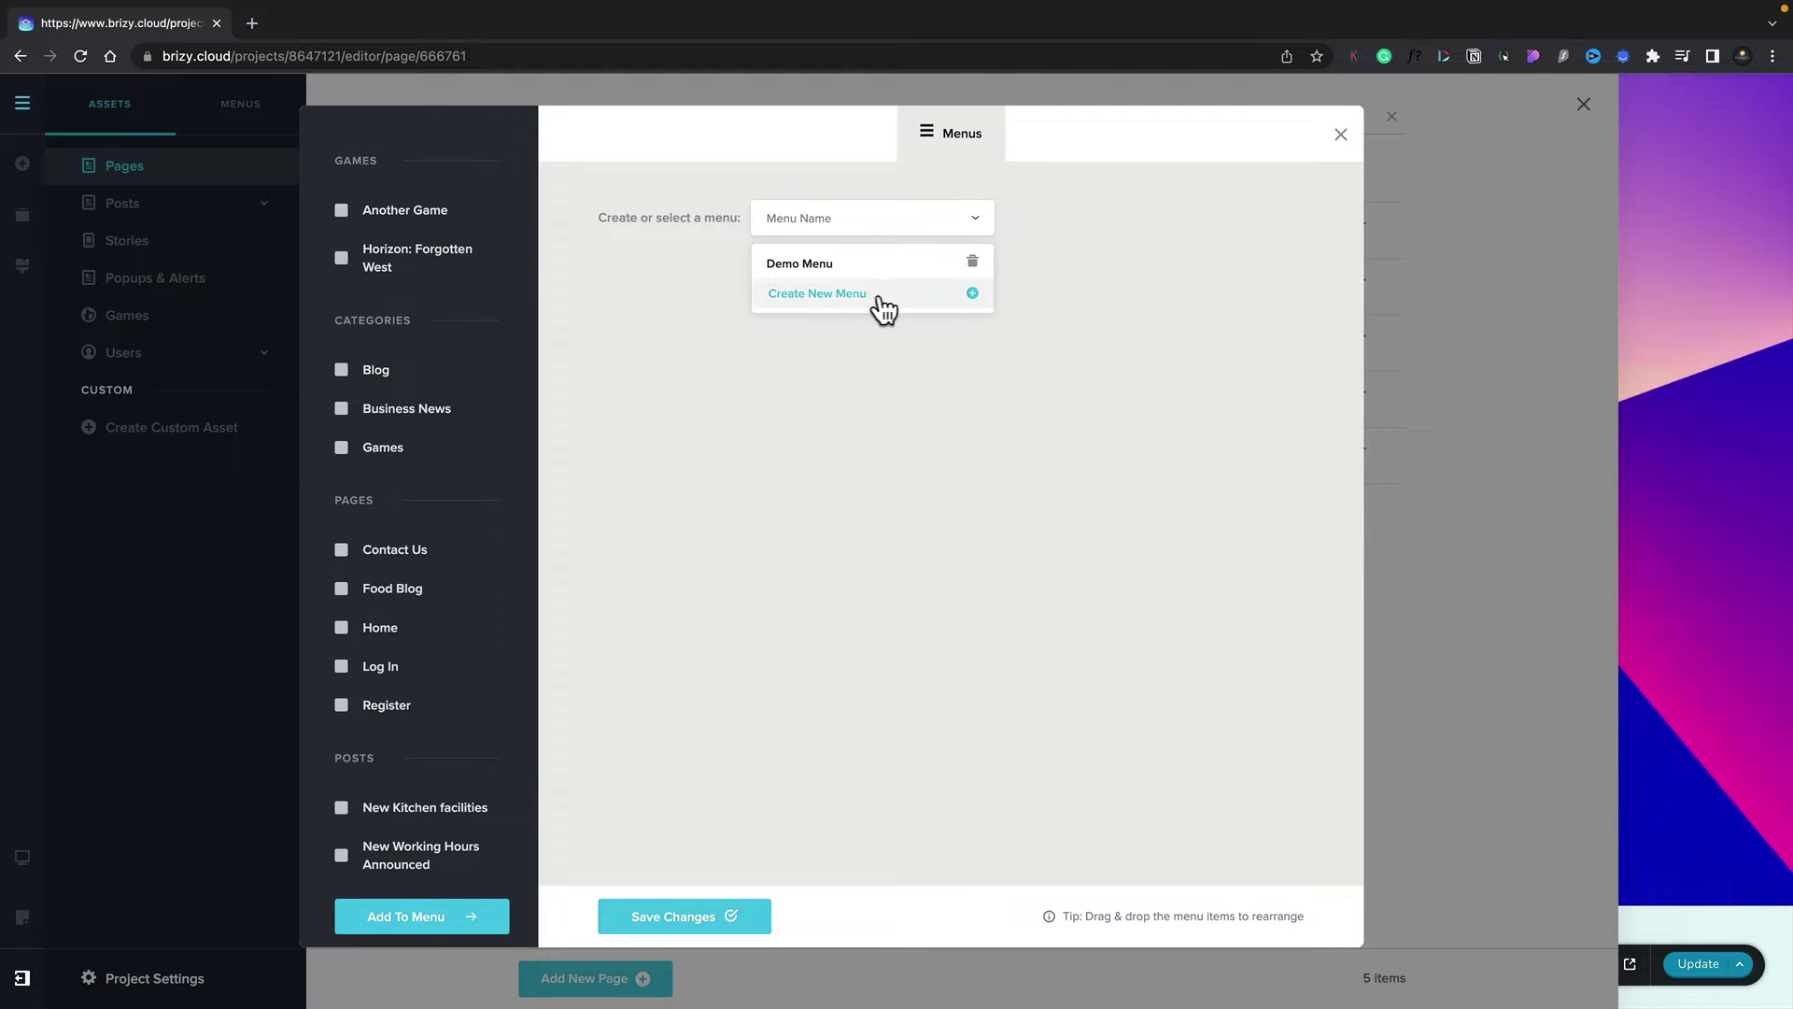
# Select Demo Menu, add the Home page to it, and check the Home item's settings
pyautogui.click(833, 267)
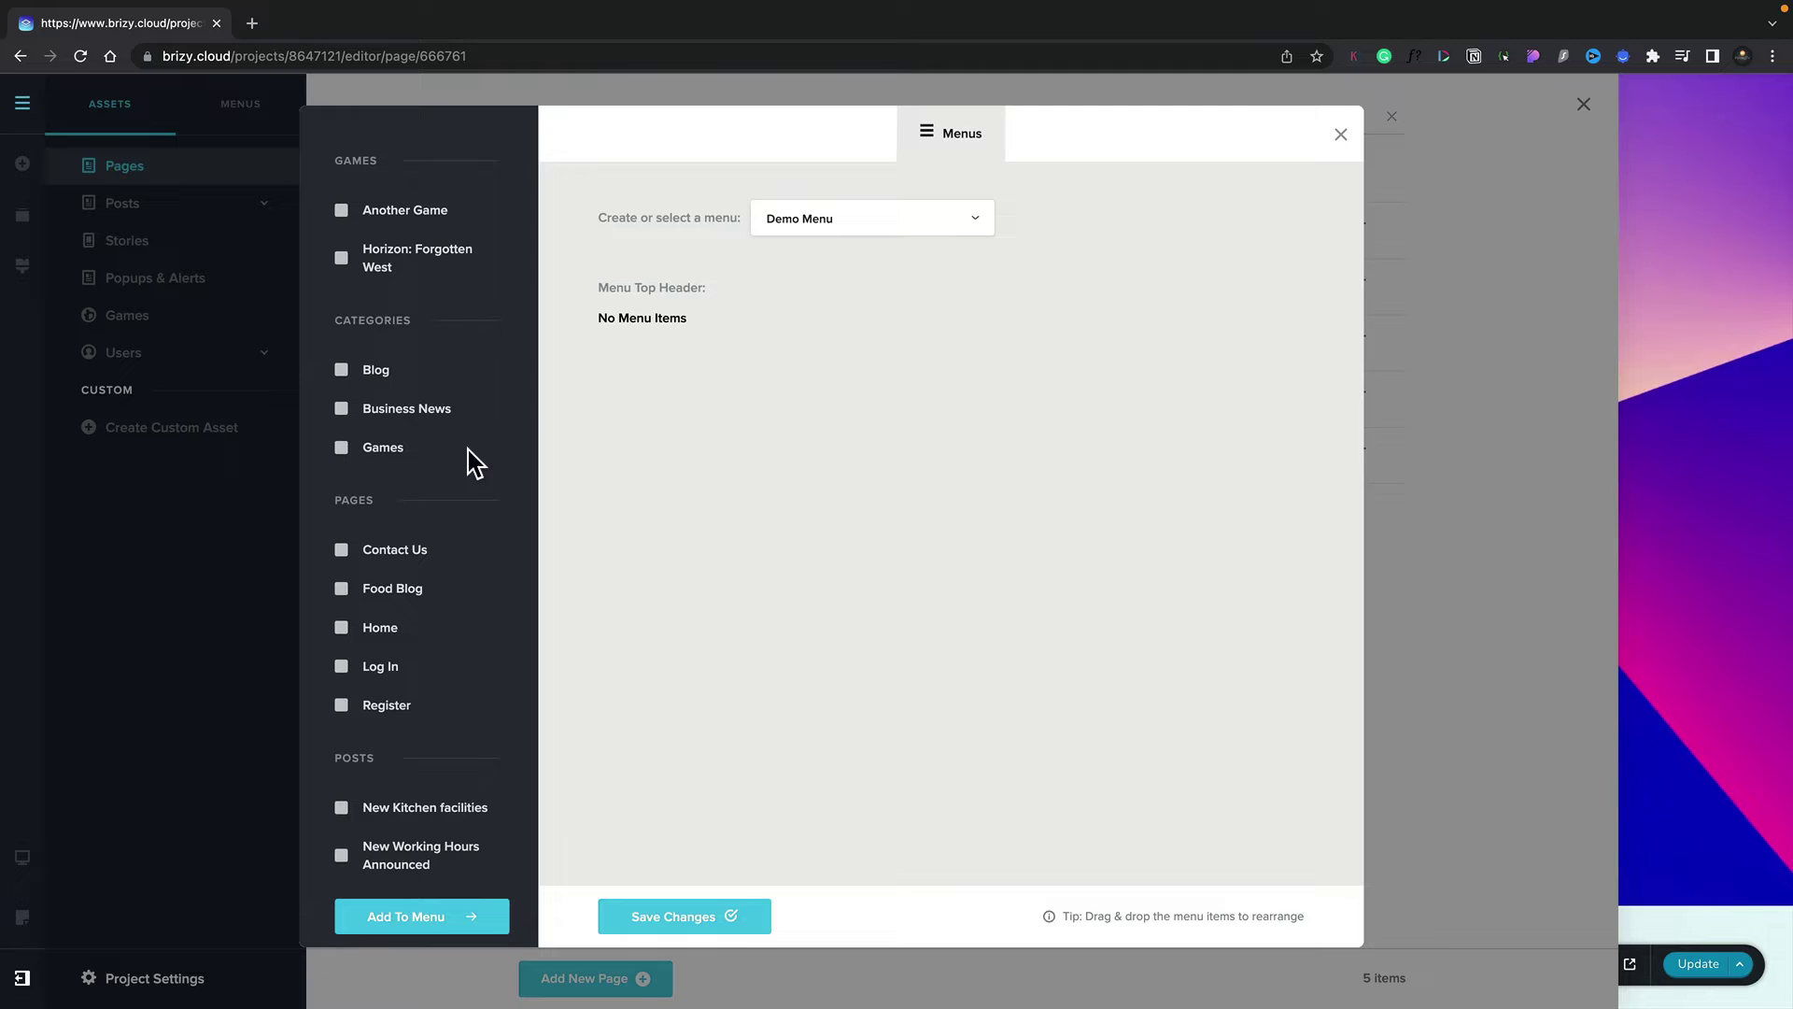
pyautogui.click(342, 628)
pyautogui.click(408, 919)
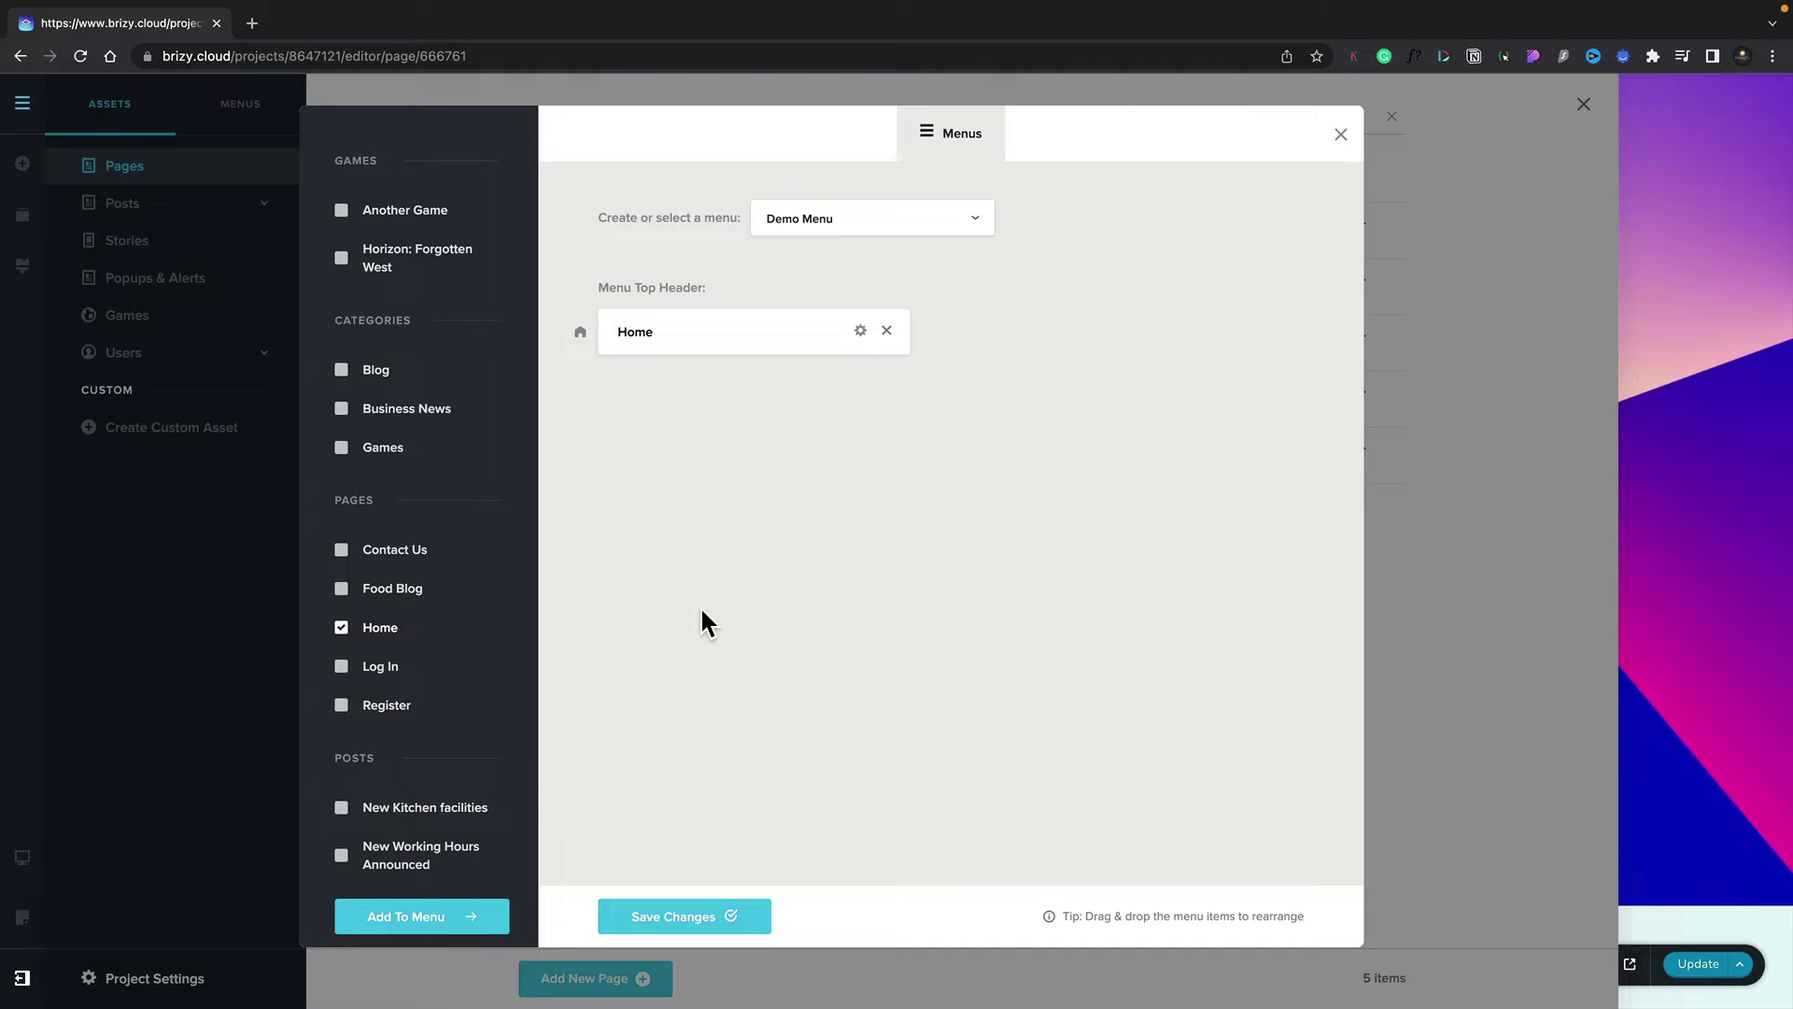
pyautogui.click(862, 332)
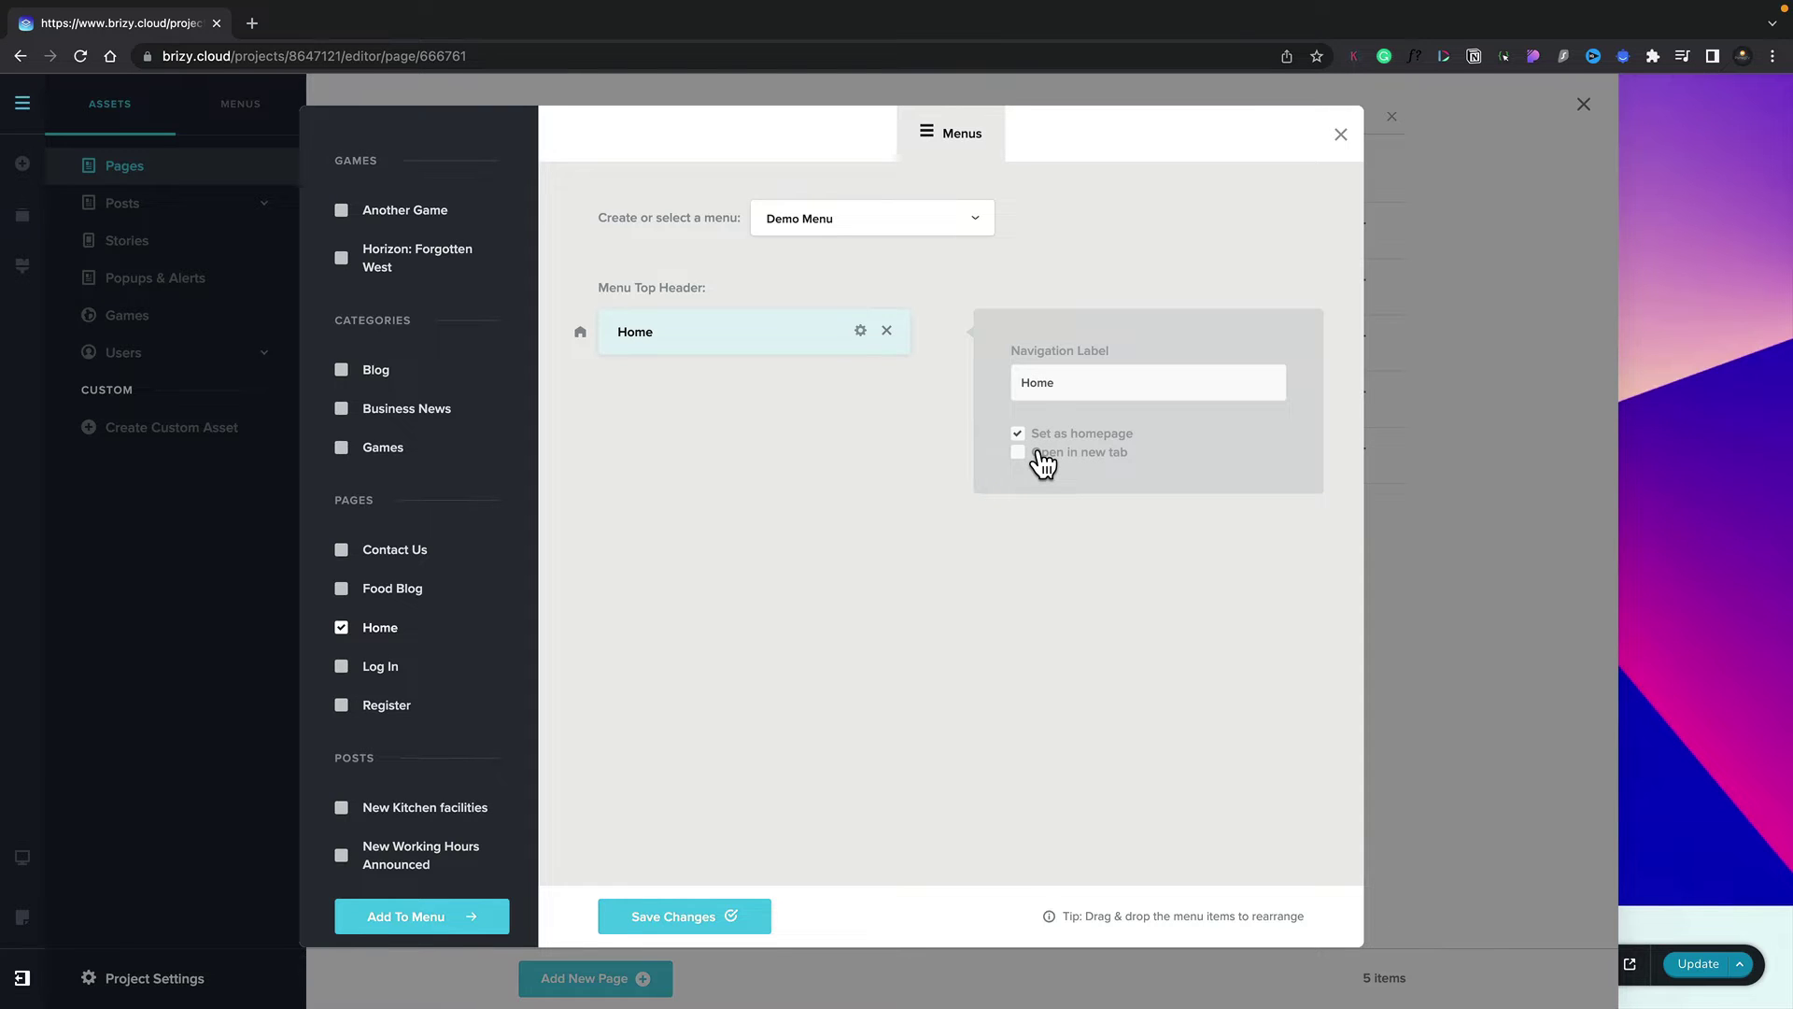
pyautogui.click(892, 419)
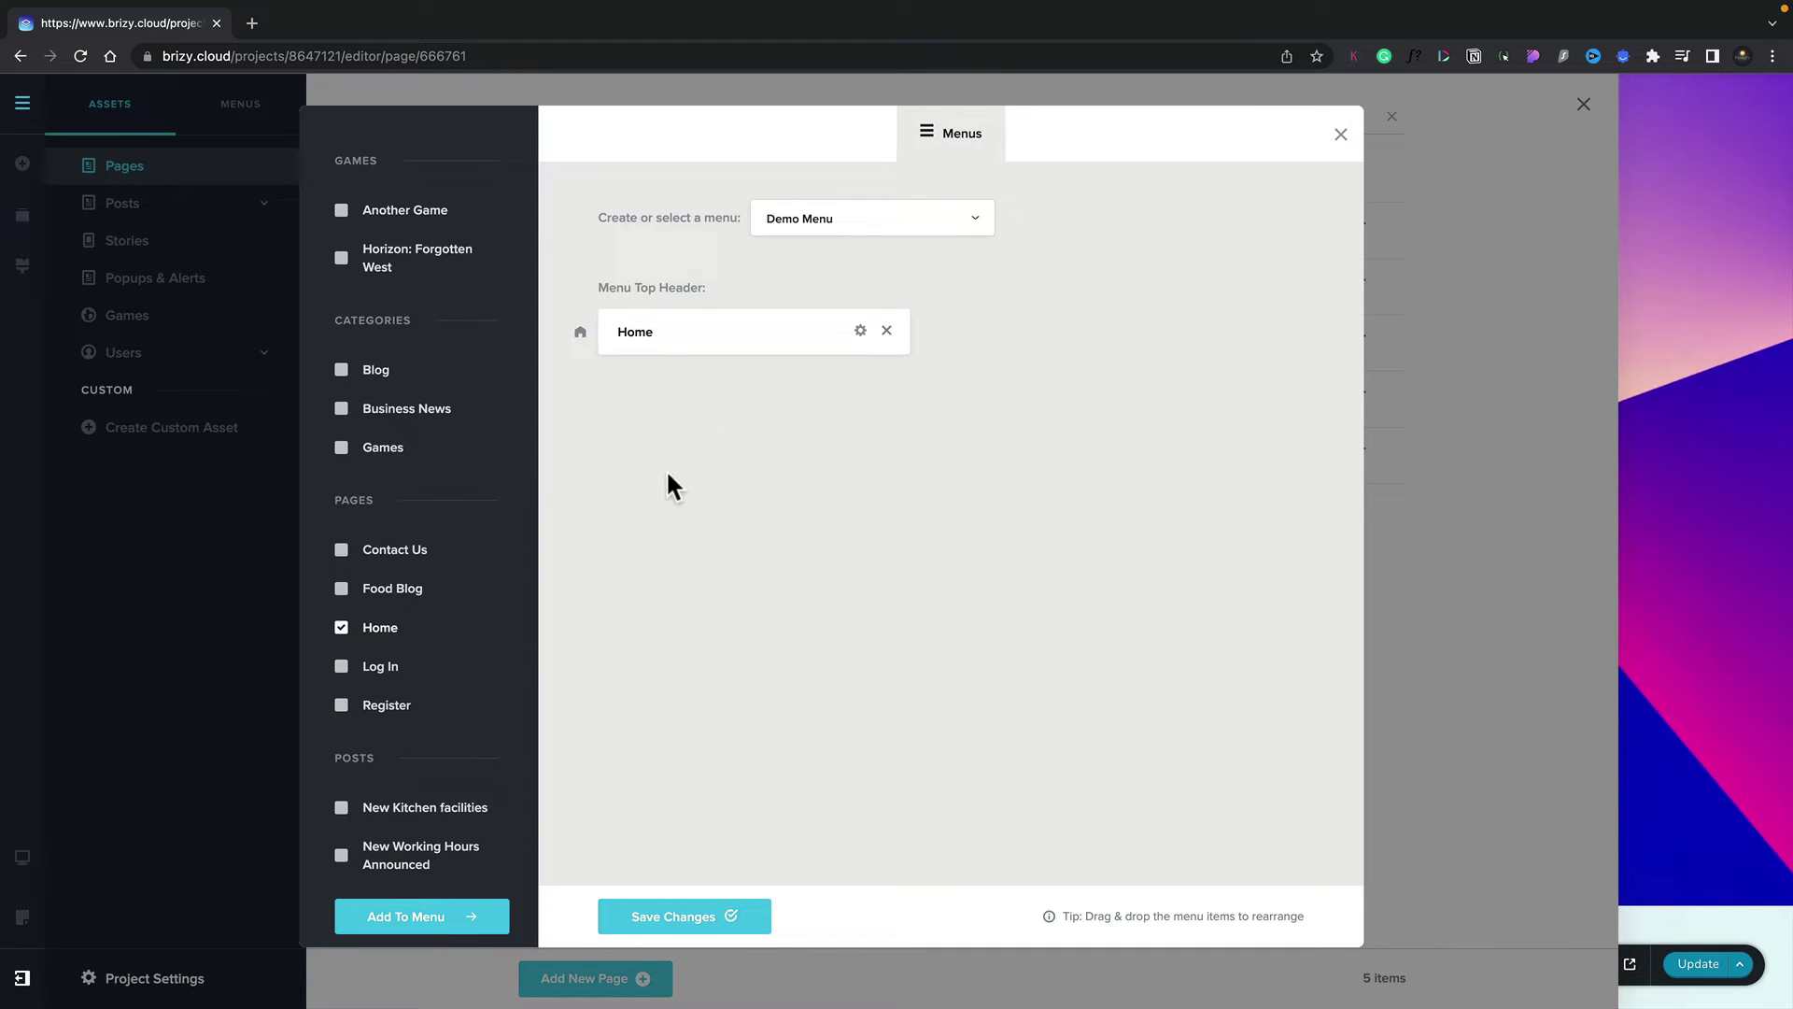
# Add the Contact Us and Food Blog pages to Demo Menu
pyautogui.click(343, 628)
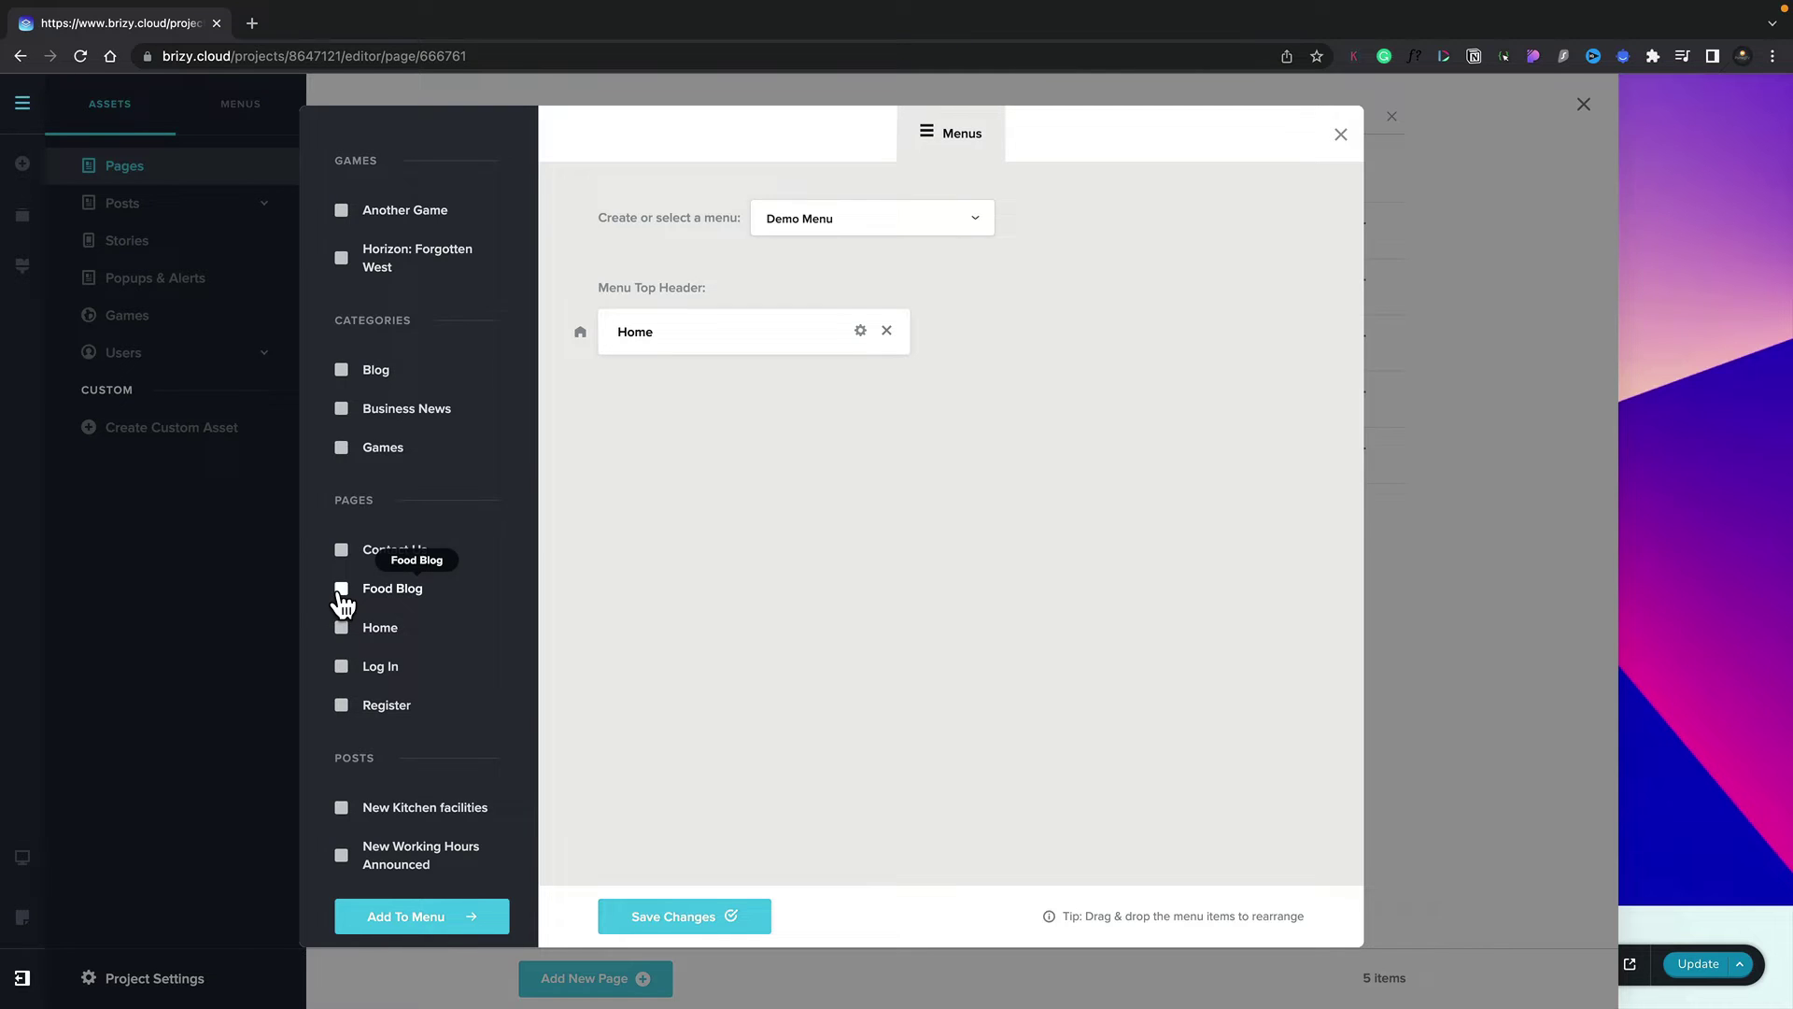
pyautogui.click(341, 589)
pyautogui.click(341, 555)
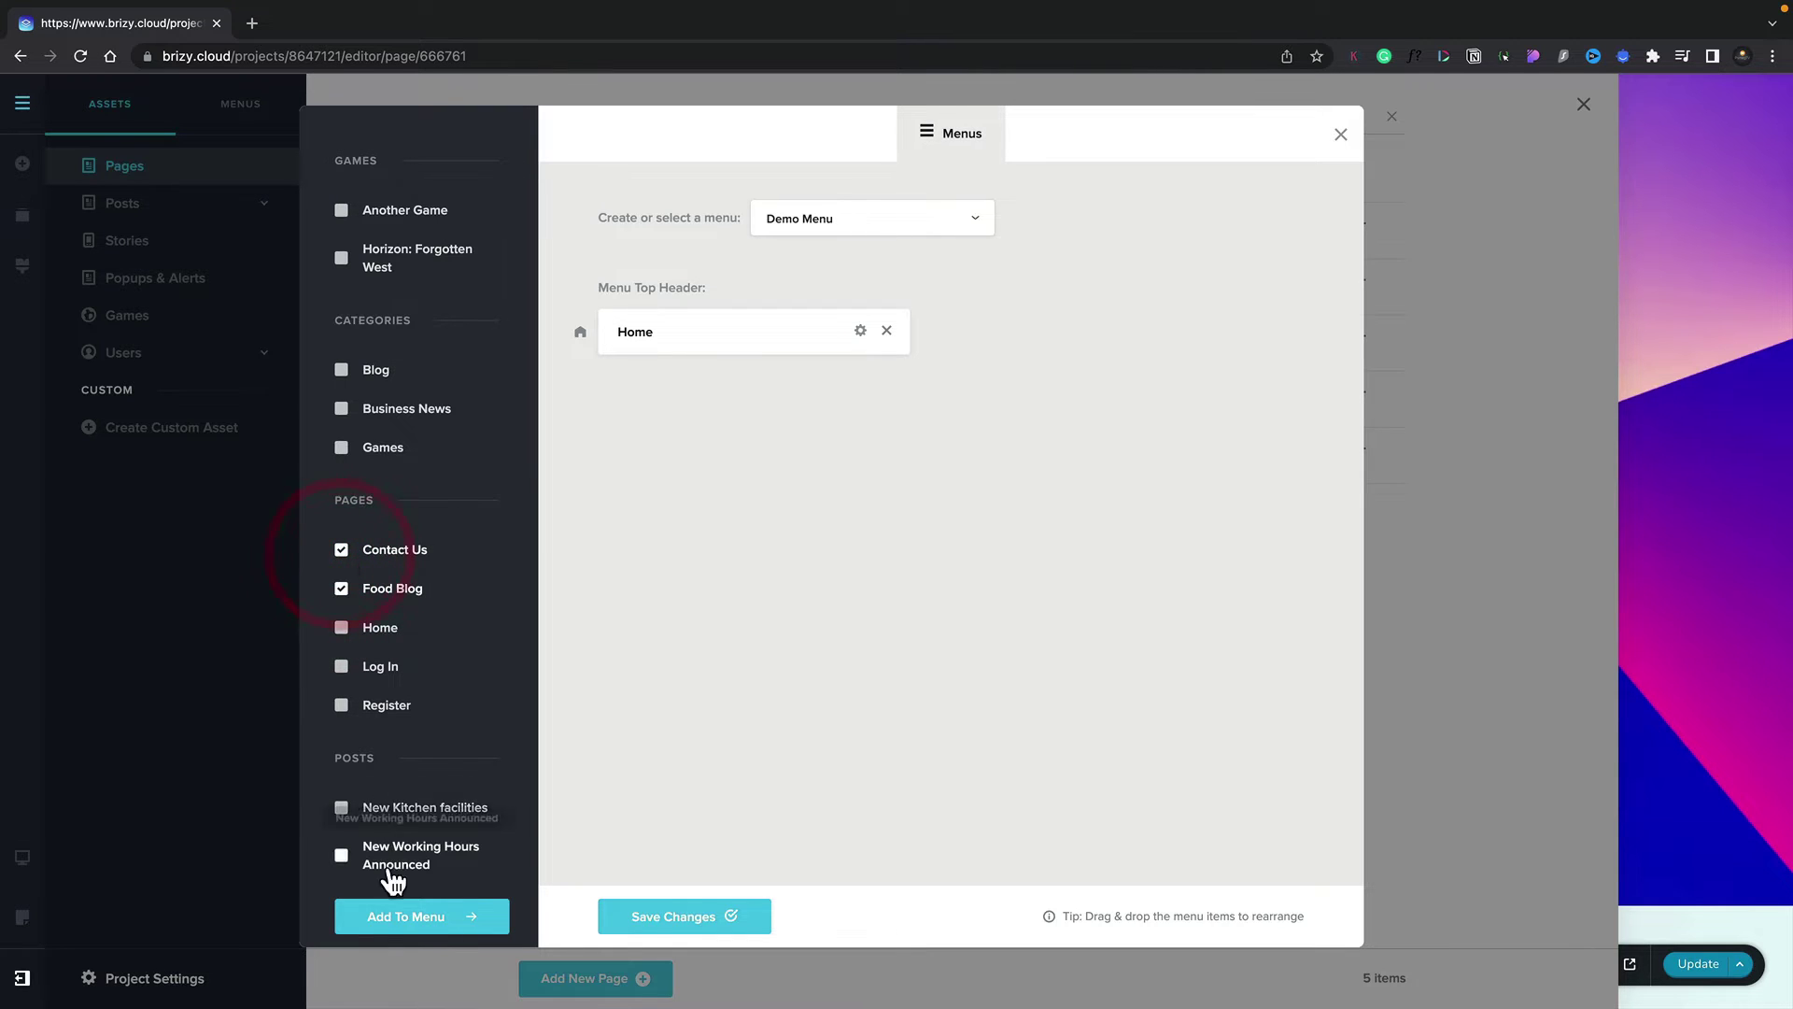
pyautogui.click(392, 913)
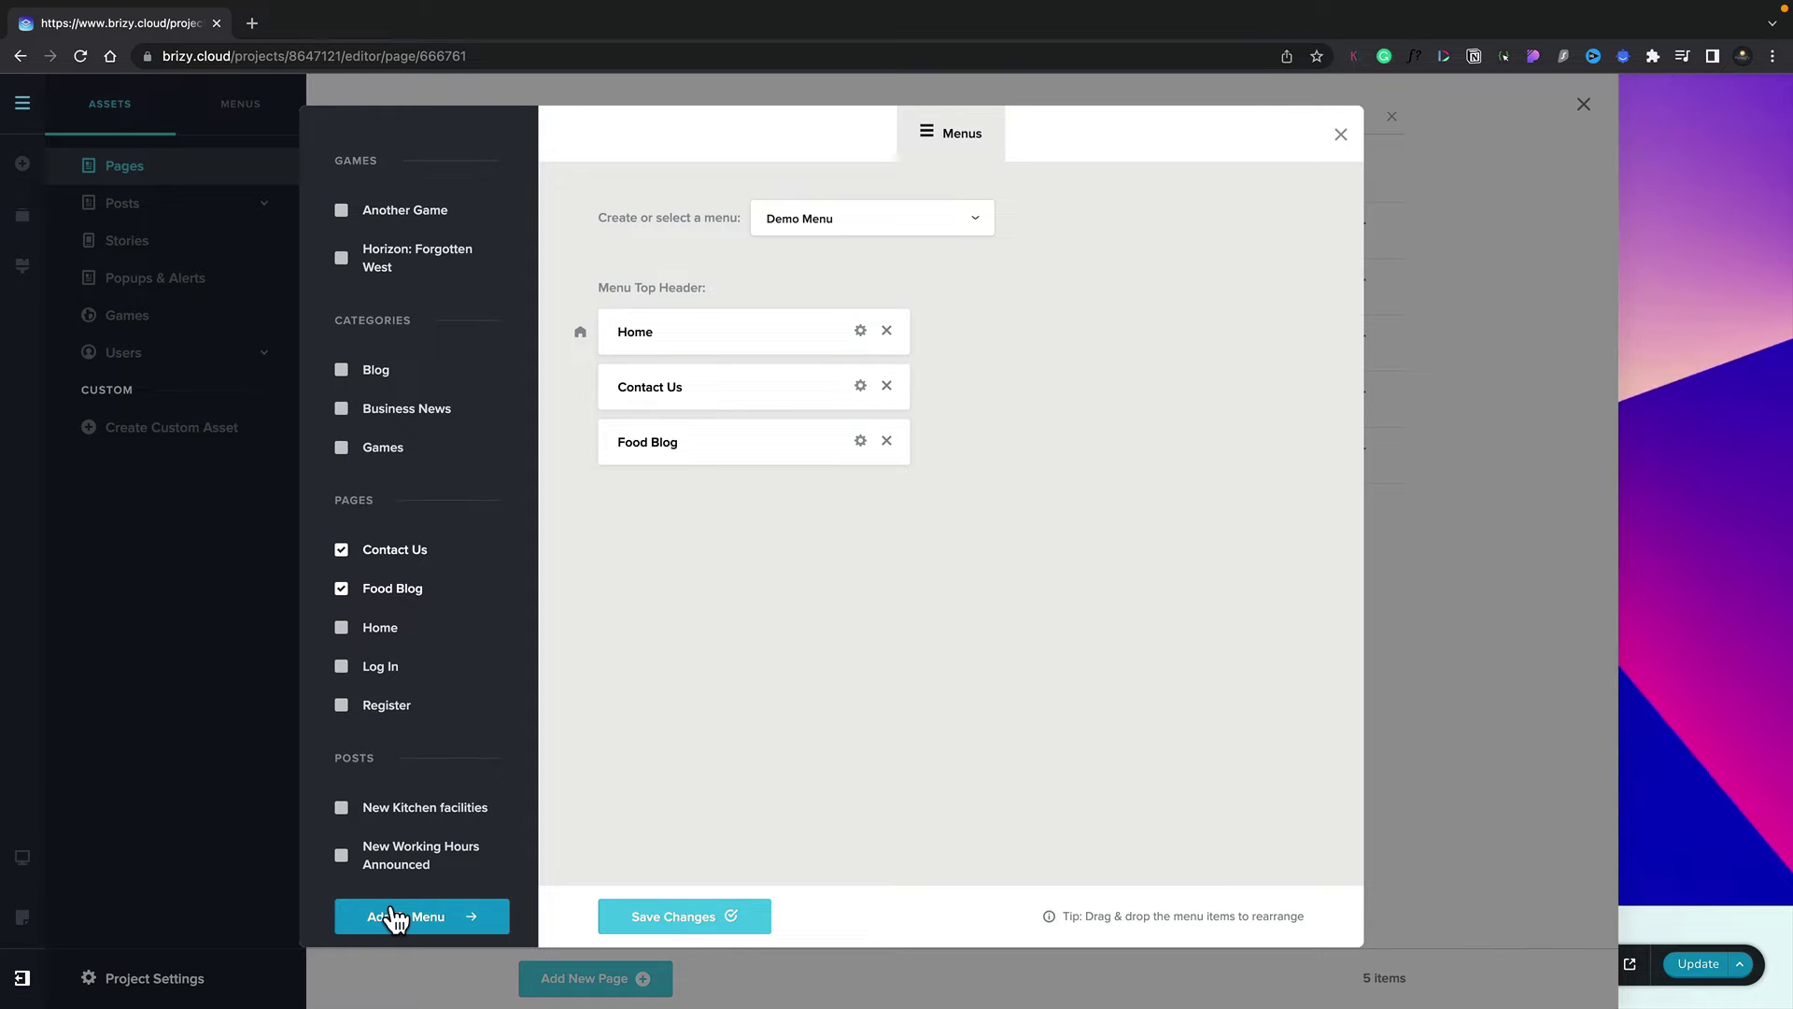
# Check both new items' settings and move Food Blog above Contact Us
pyautogui.click(859, 387)
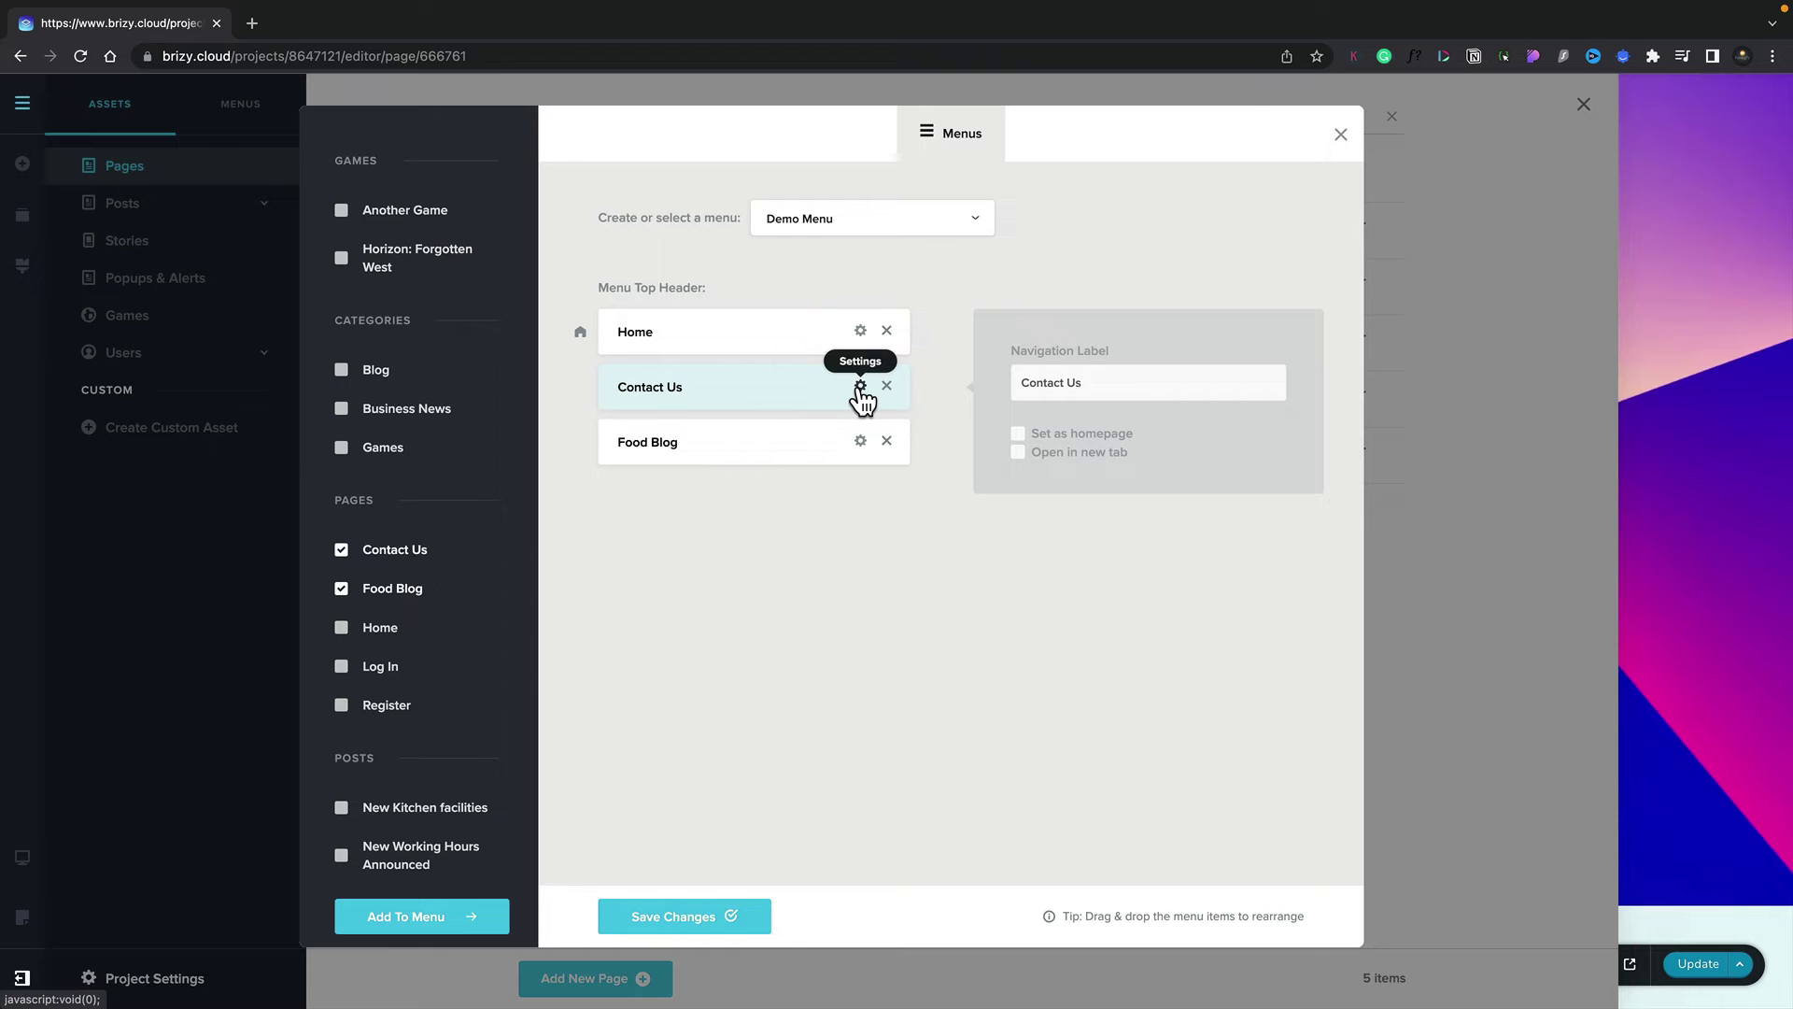
pyautogui.click(860, 441)
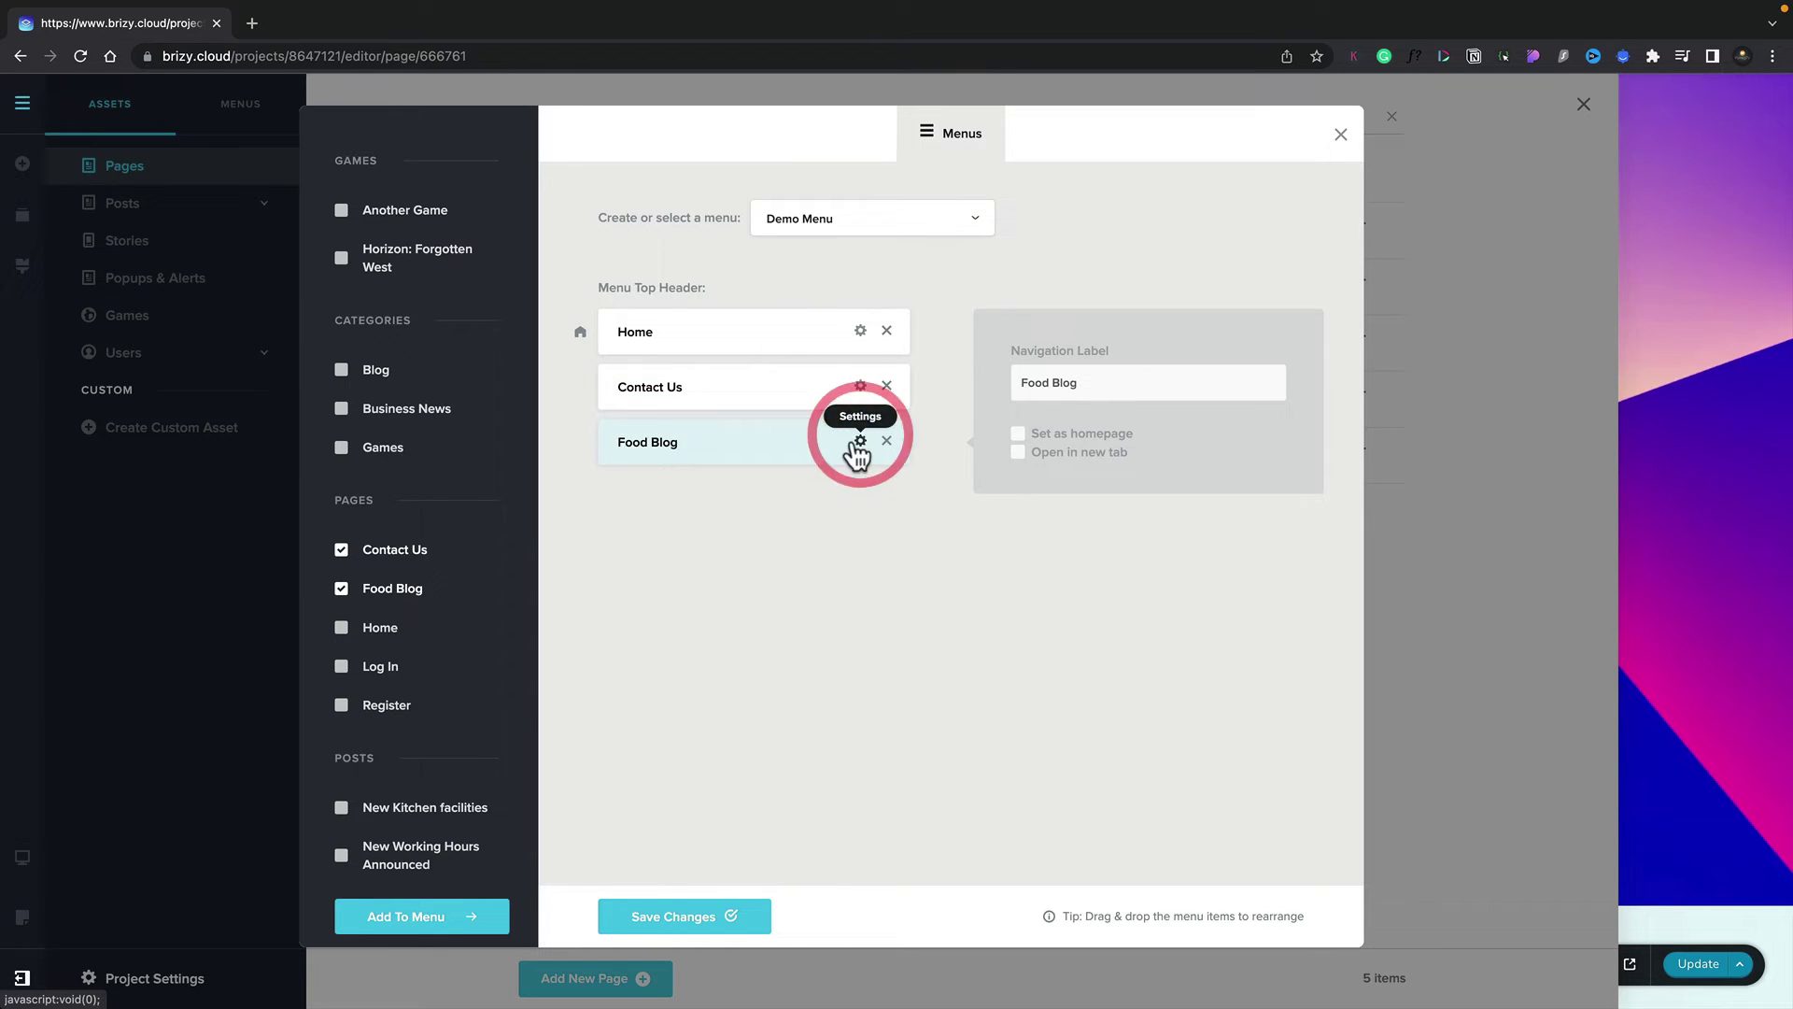
pyautogui.click(811, 498)
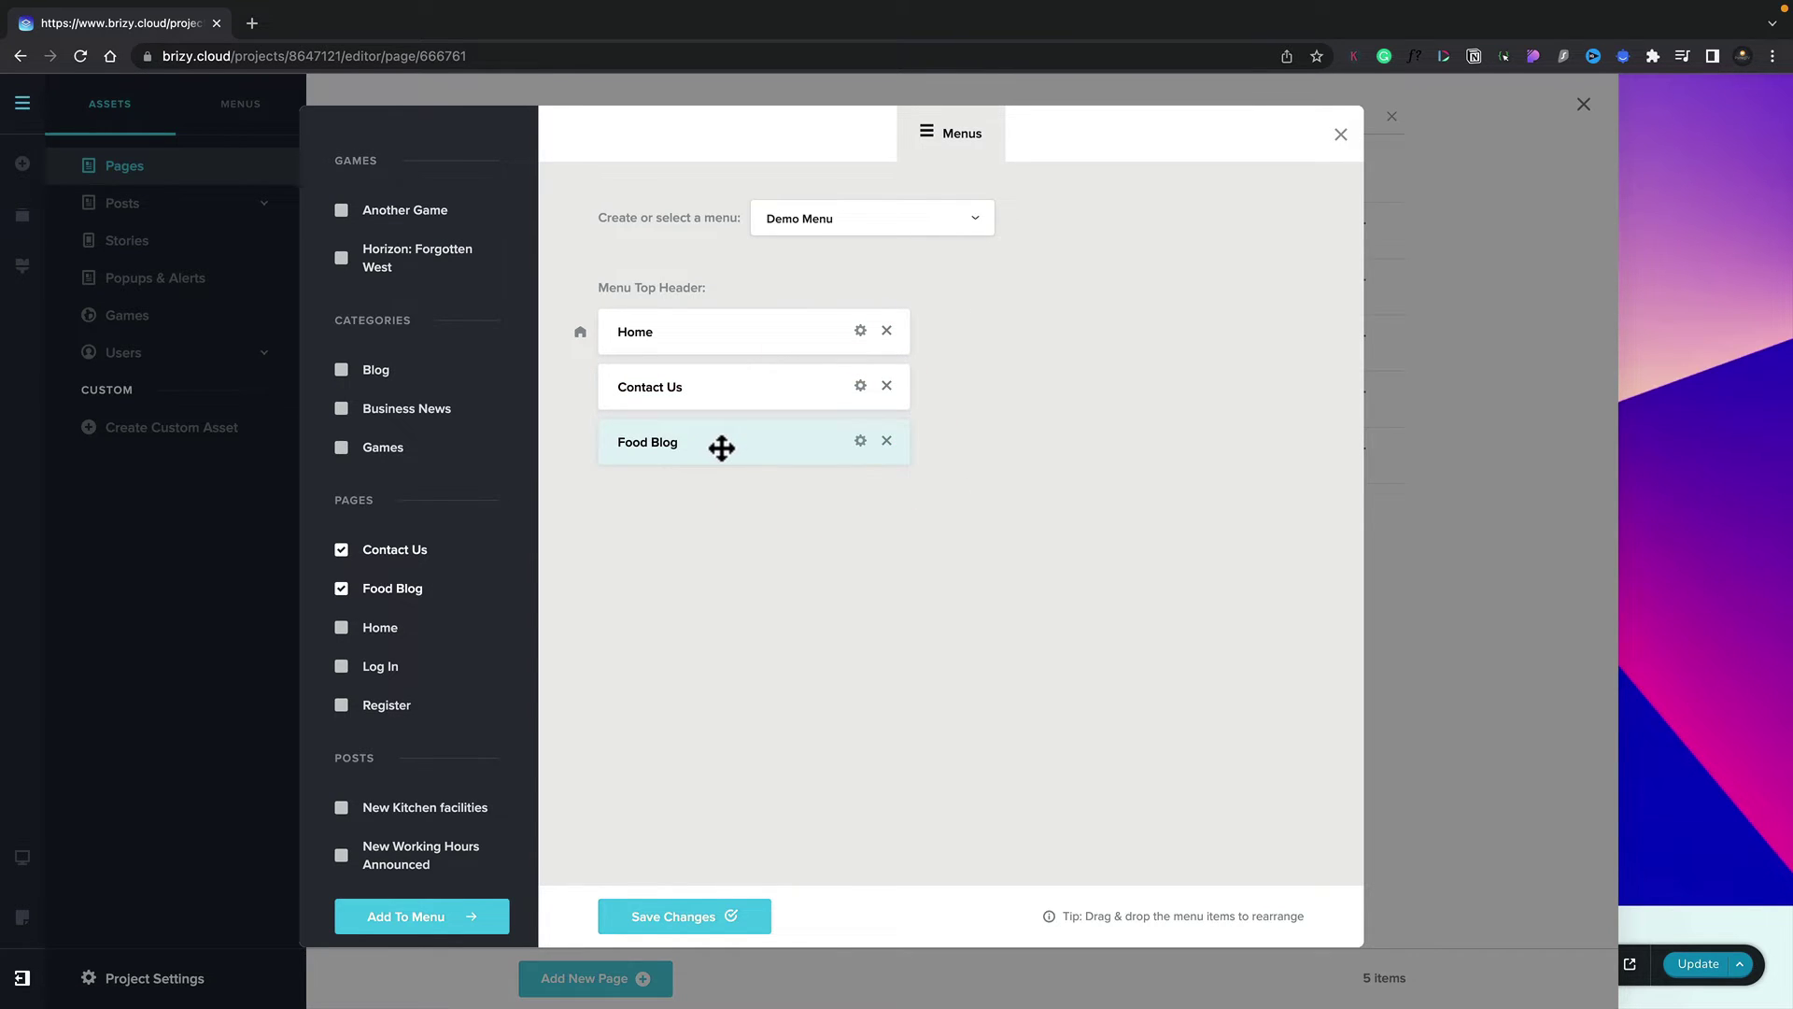
pyautogui.moveTo(722, 448); pyautogui.dragTo(725, 388)
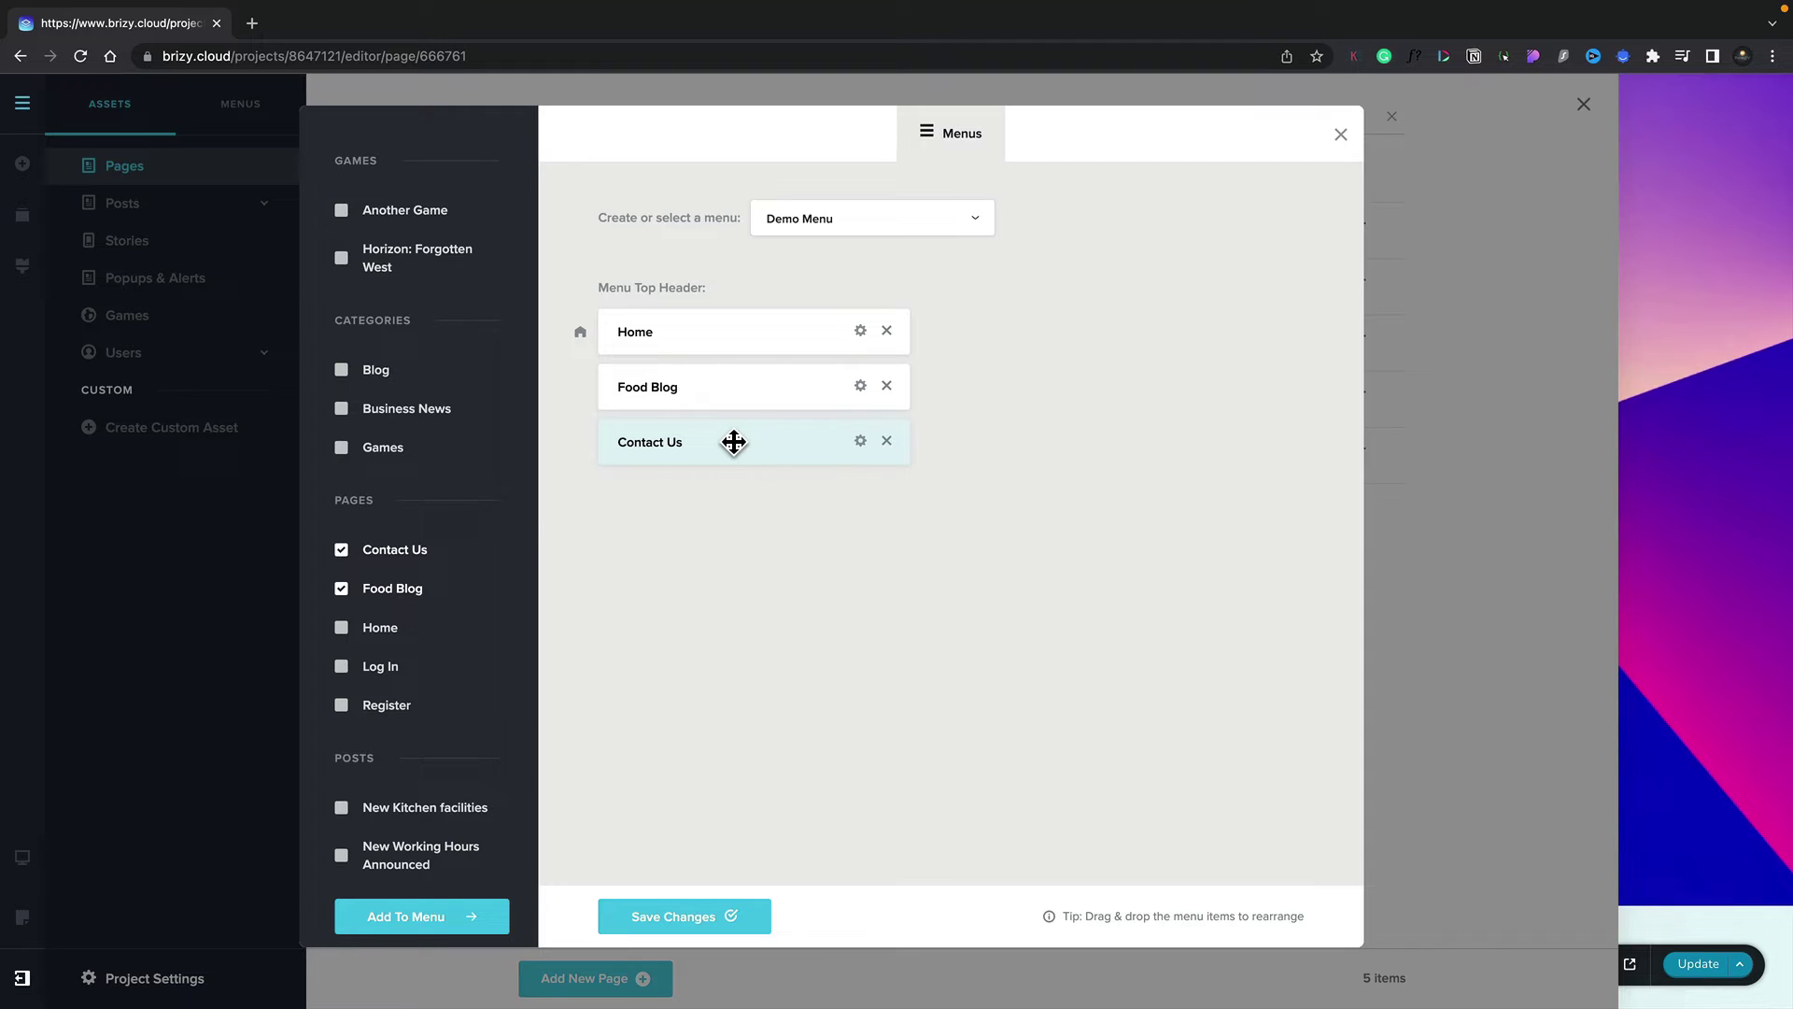
# Clear the page selections and add a custom link item to Demo Menu
pyautogui.click(386, 551)
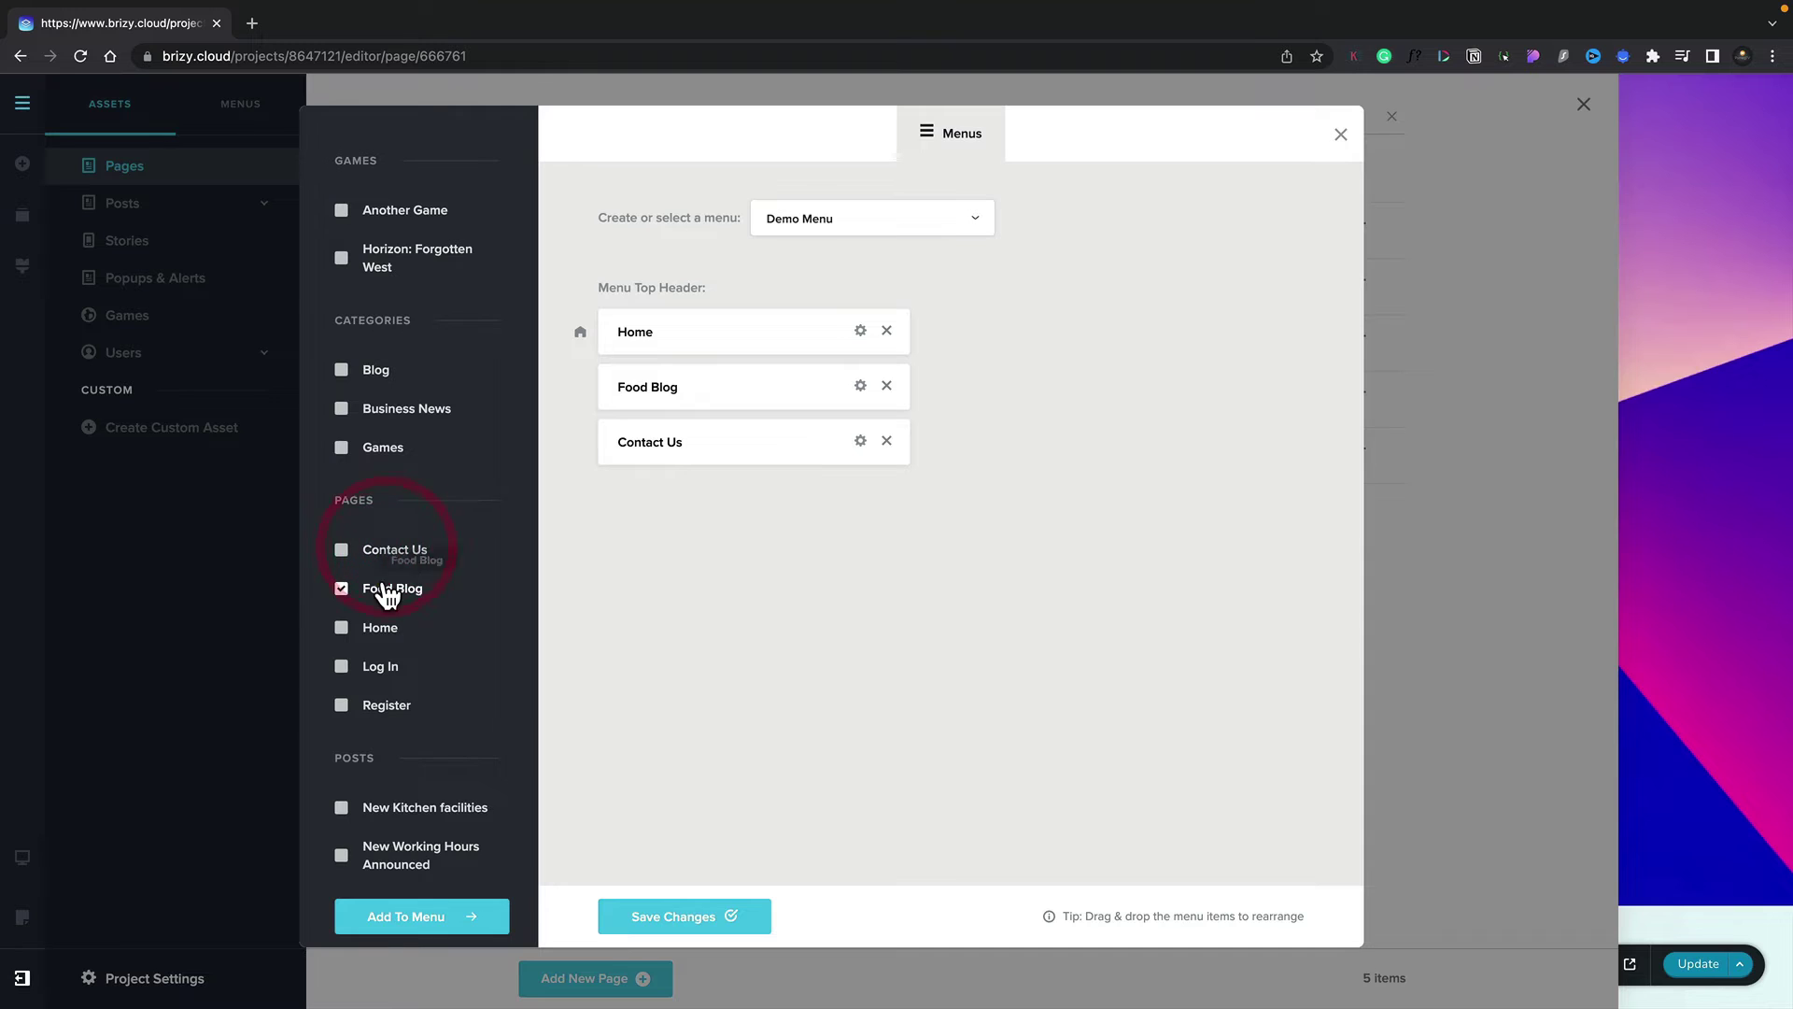
pyautogui.click(387, 590)
pyautogui.scroll(-5, 384, 733)
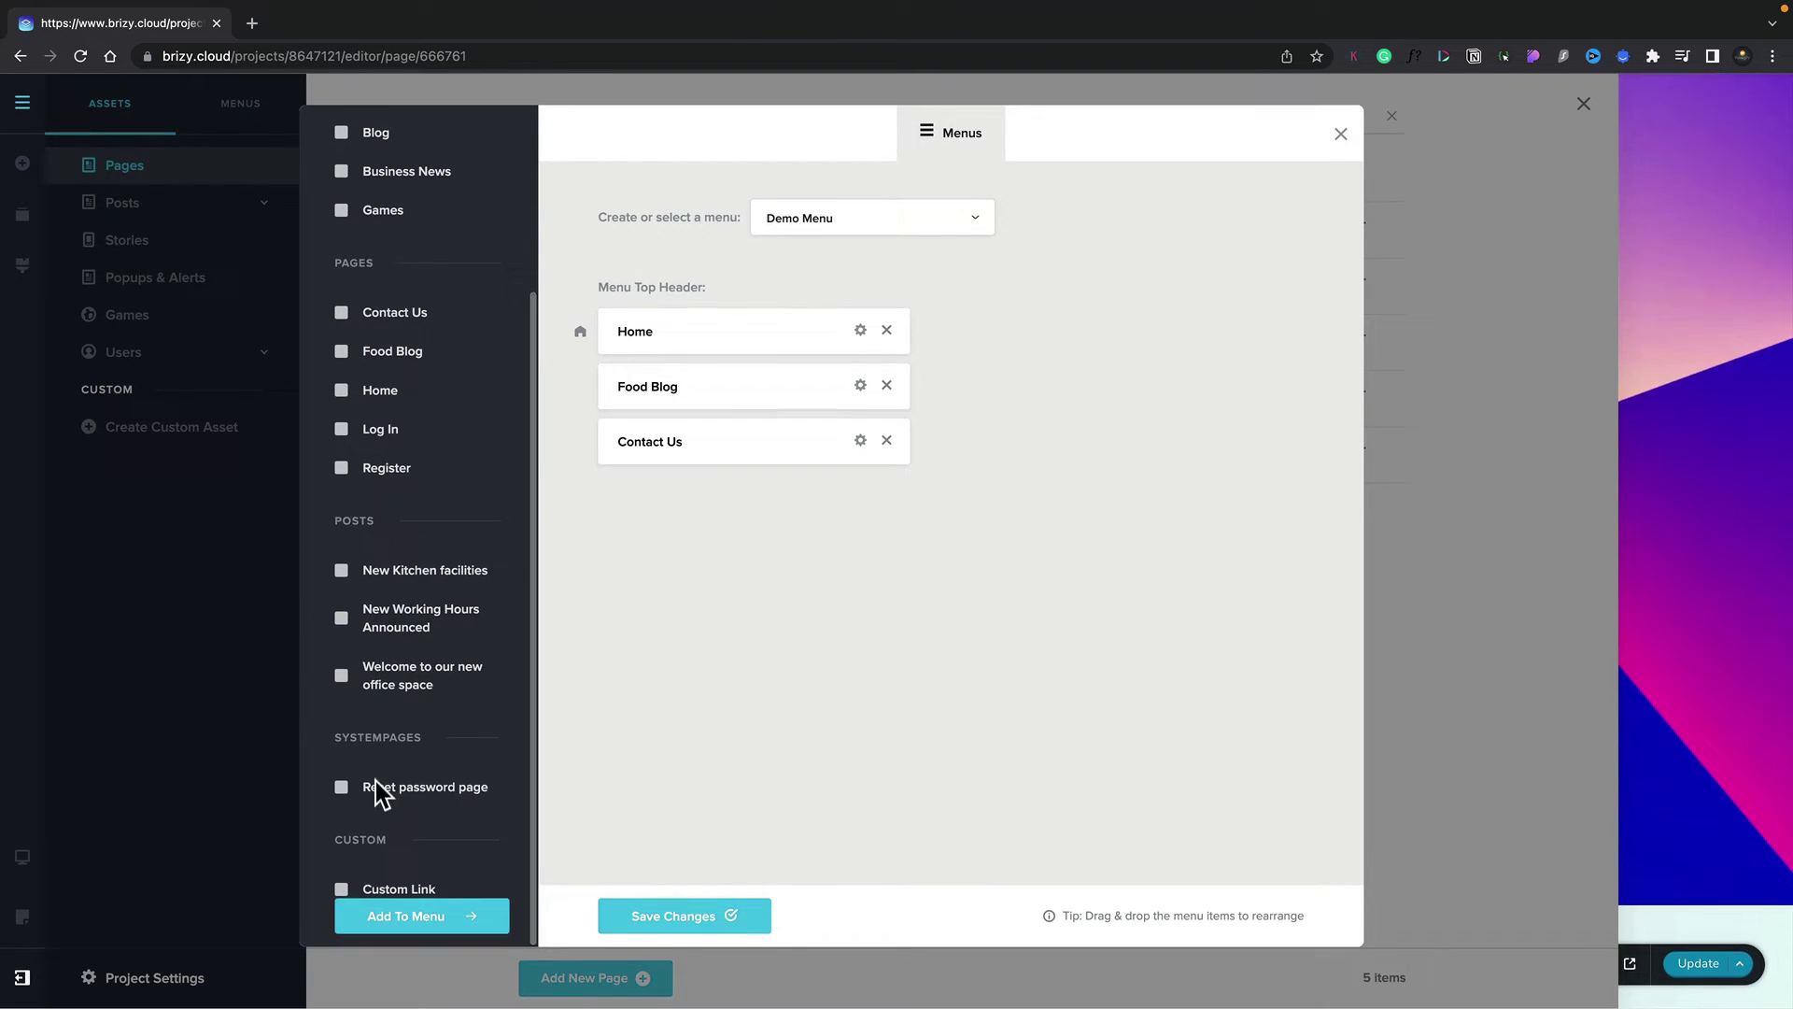
pyautogui.click(343, 889)
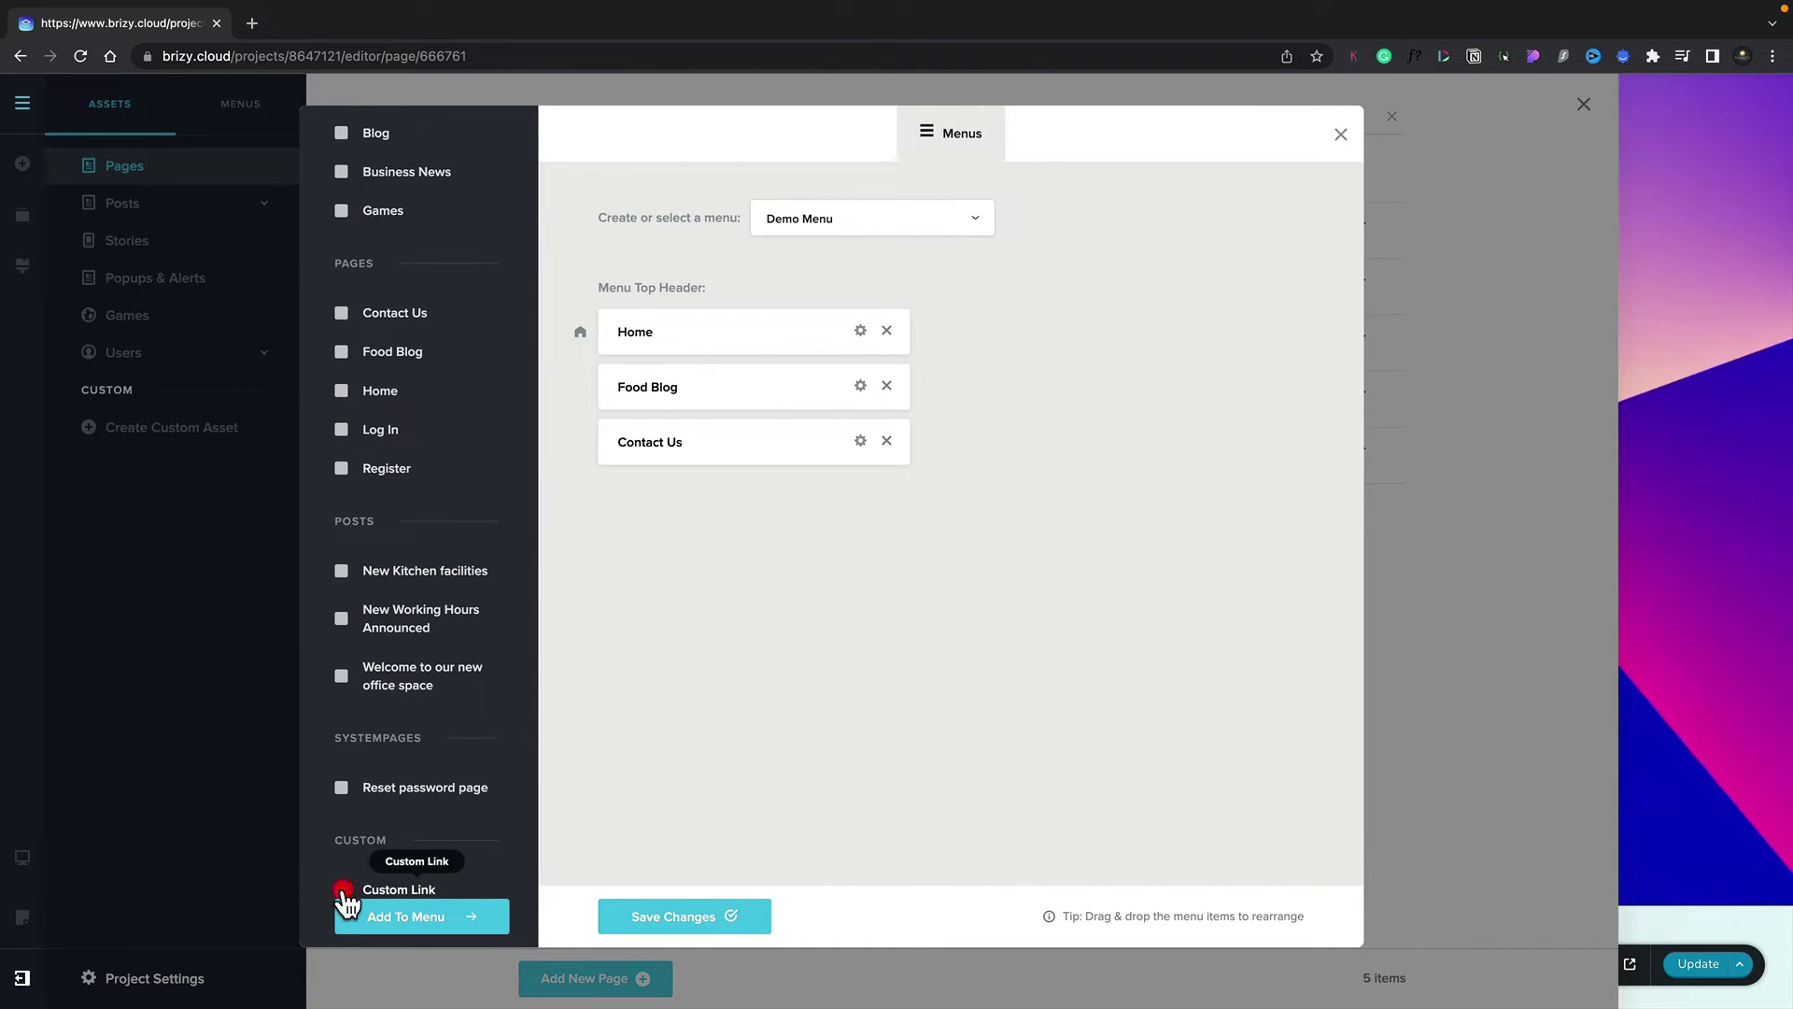
pyautogui.click(397, 915)
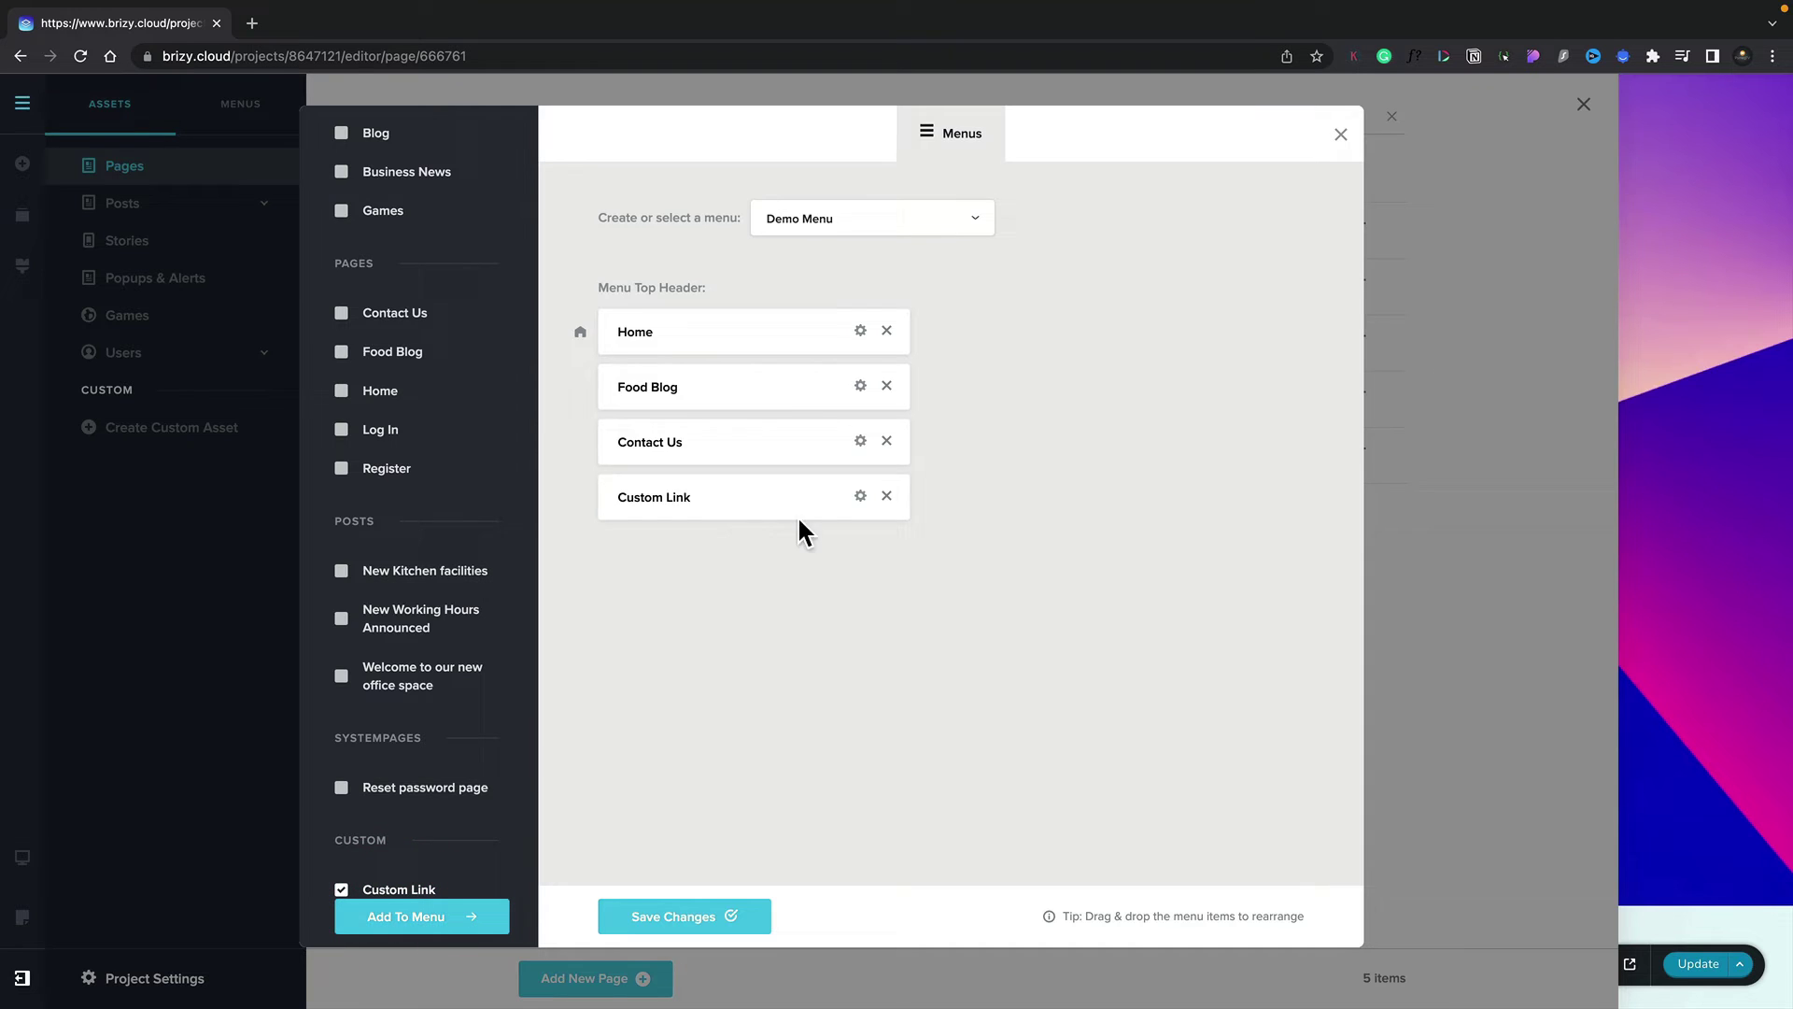
# Set the custom link's address to '#' and its title to 'My Account'
pyautogui.click(860, 498)
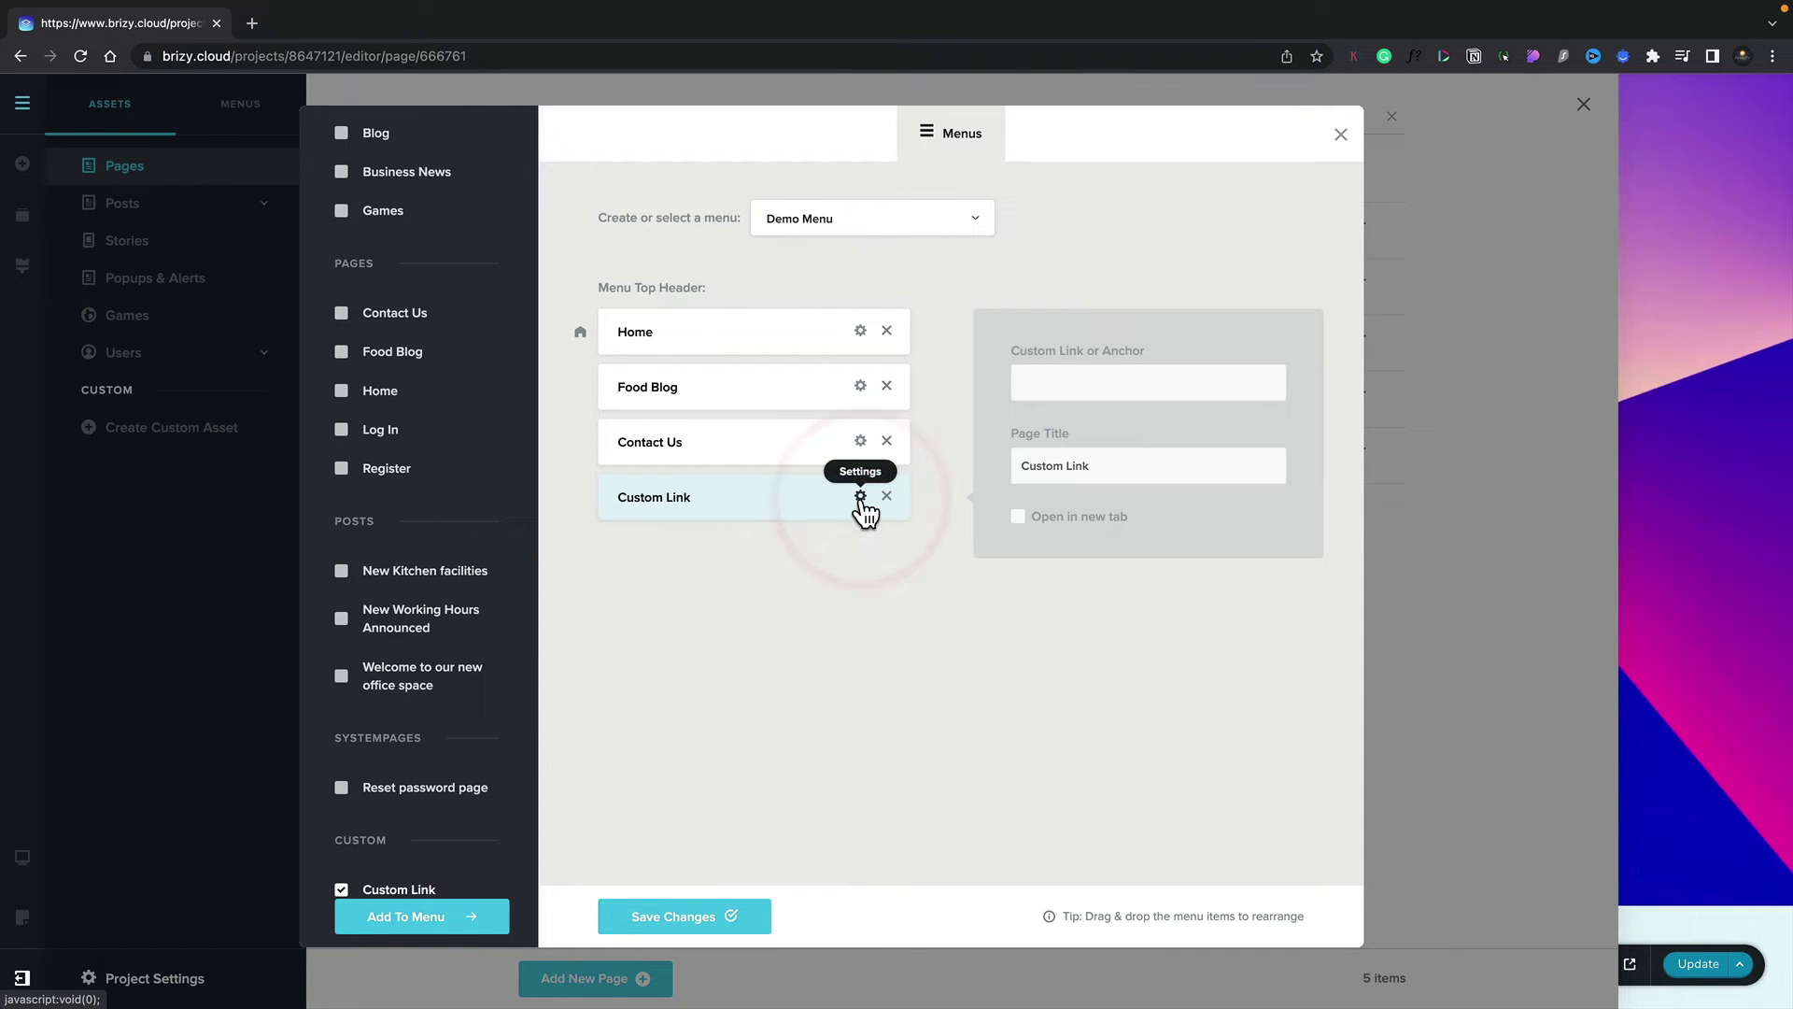
pyautogui.click(1034, 383)
pyautogui.write('#')
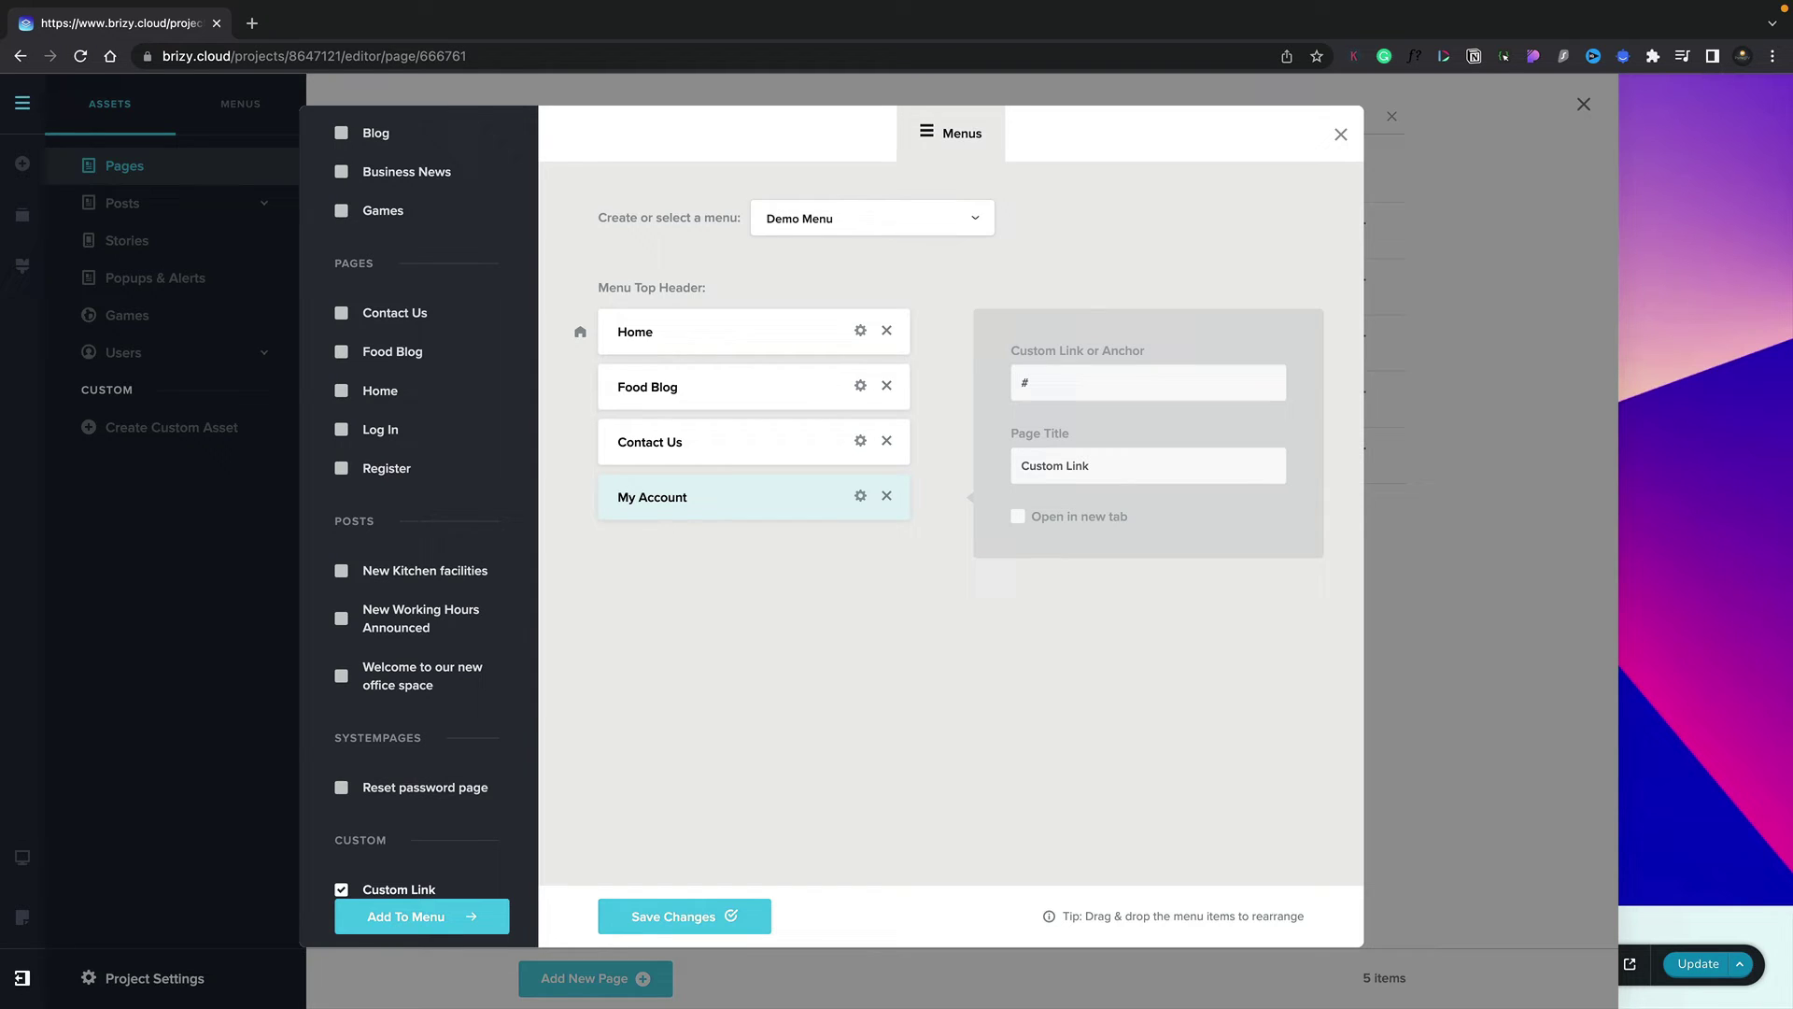
pyautogui.tripleClick(1090, 464)
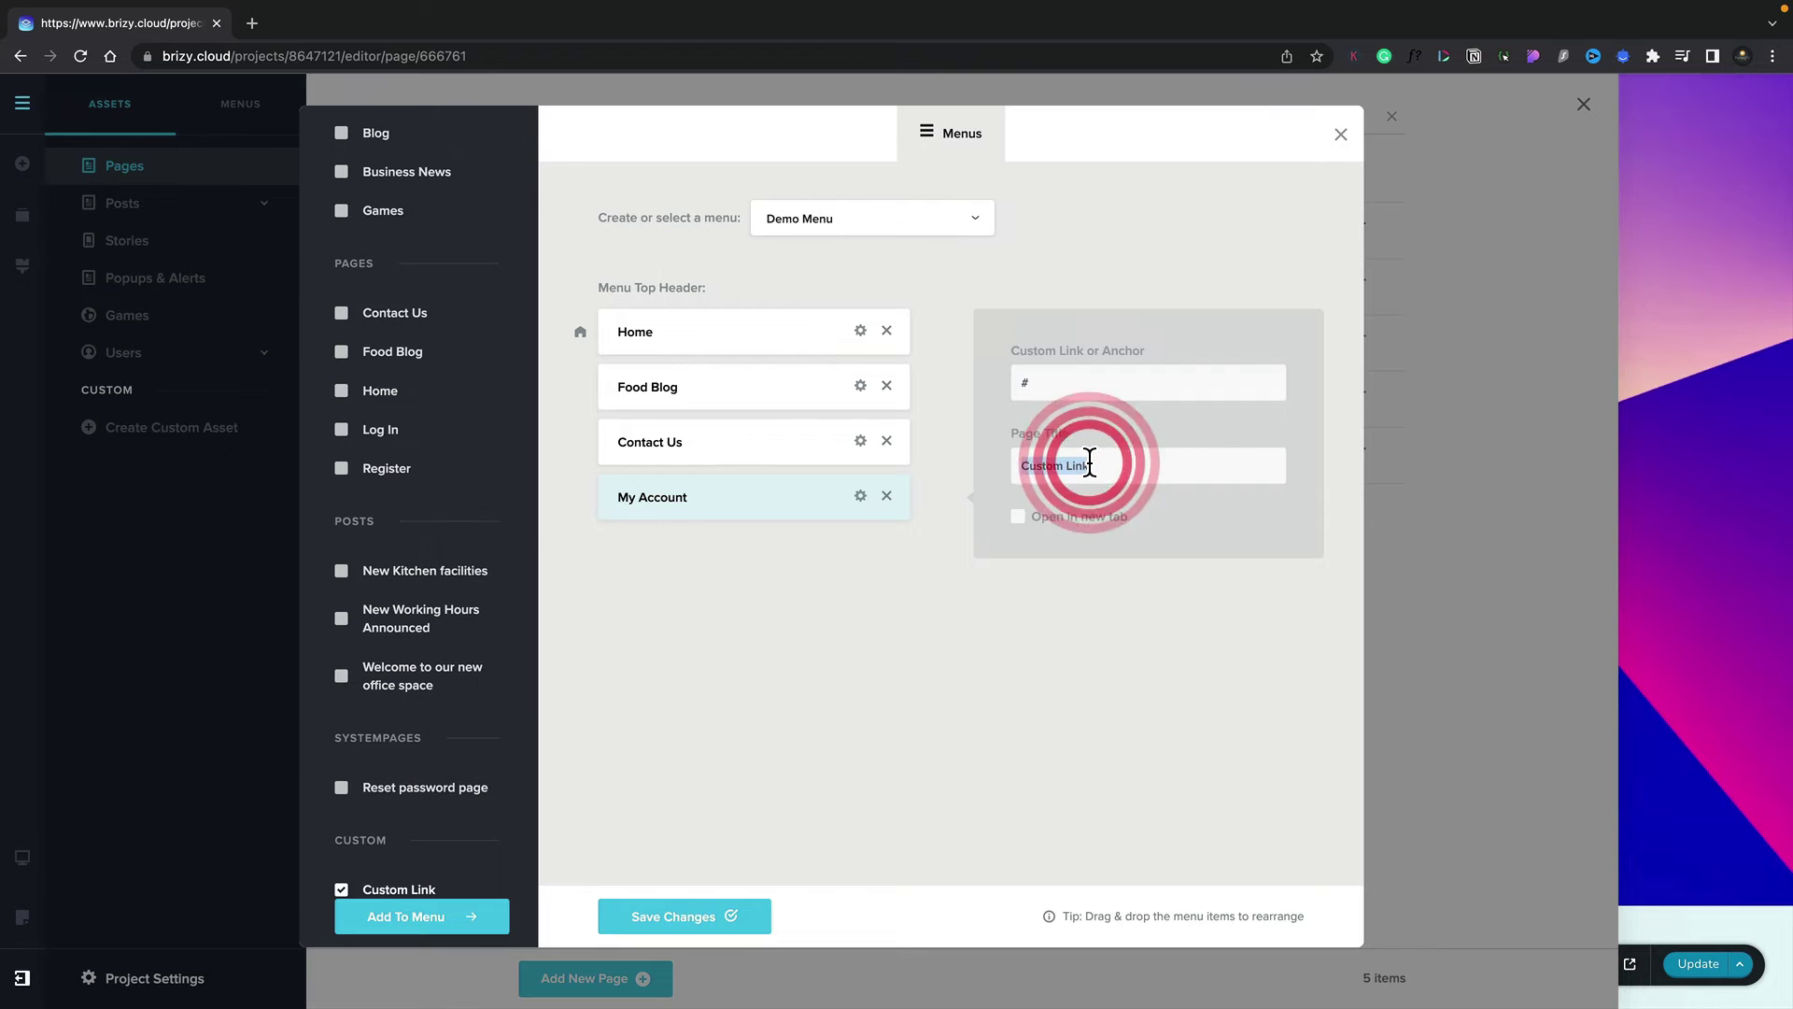
pyautogui.write('My Account')
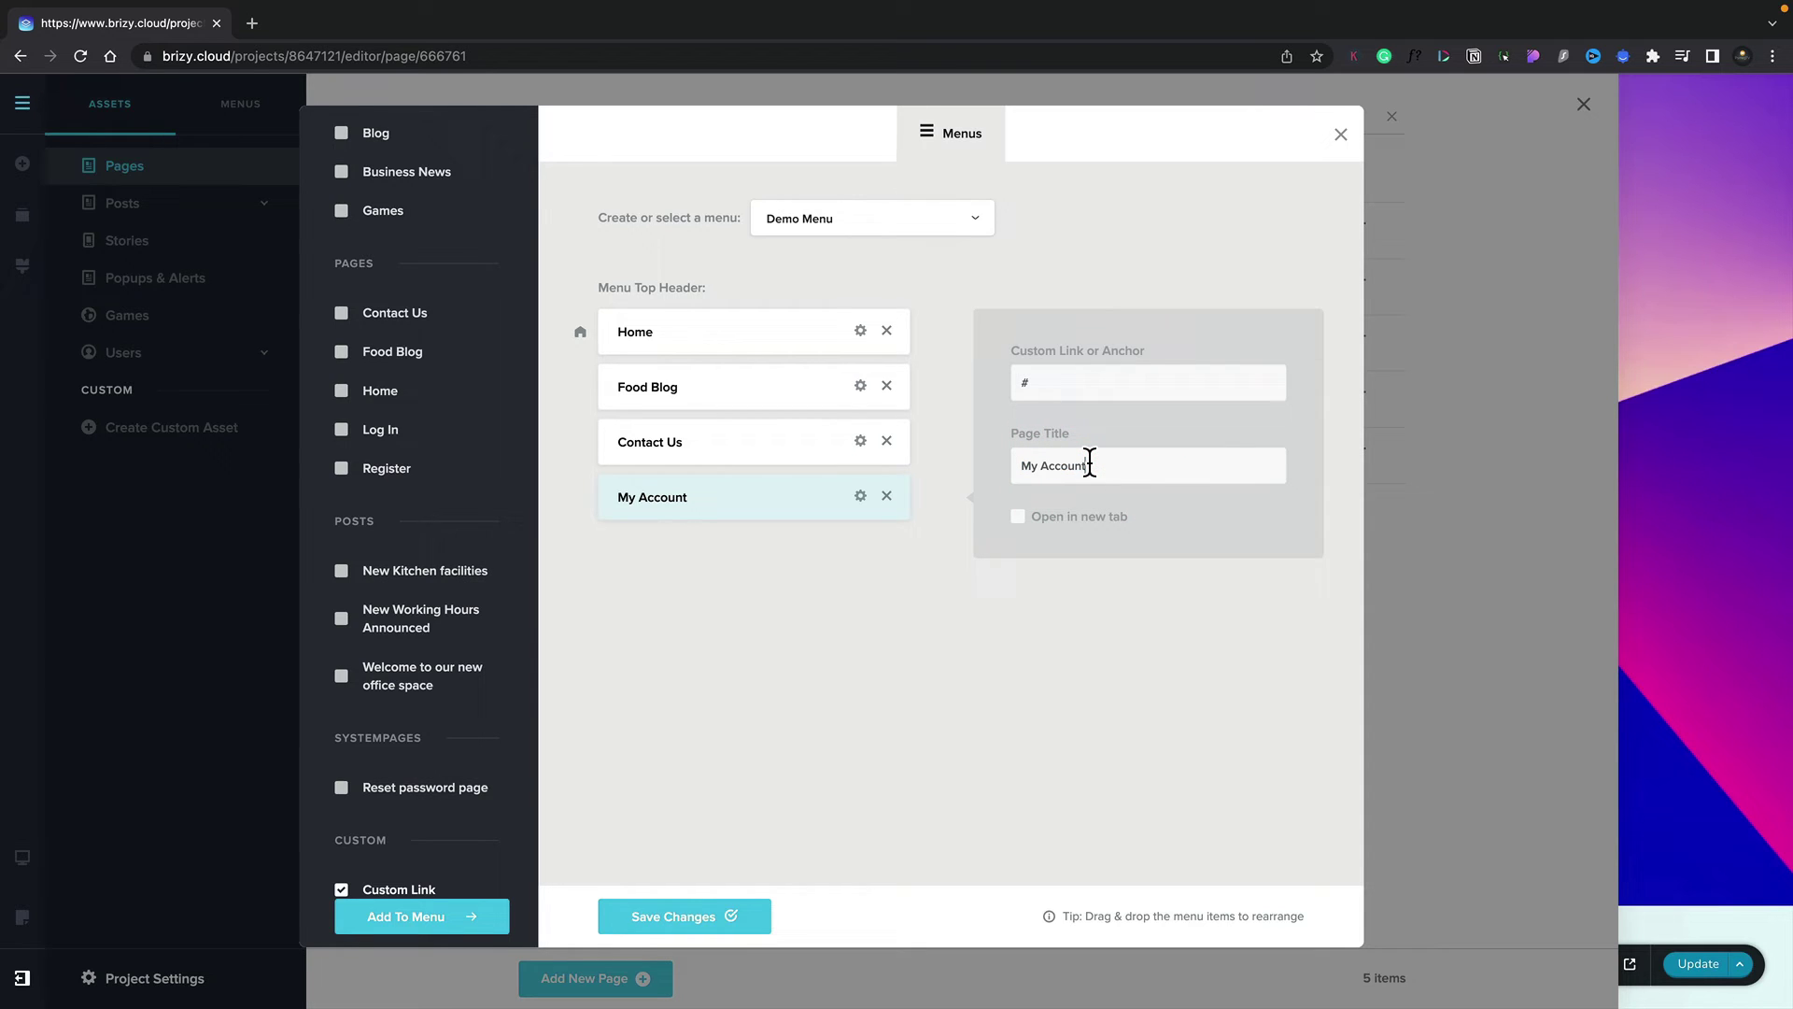
pyautogui.click(938, 551)
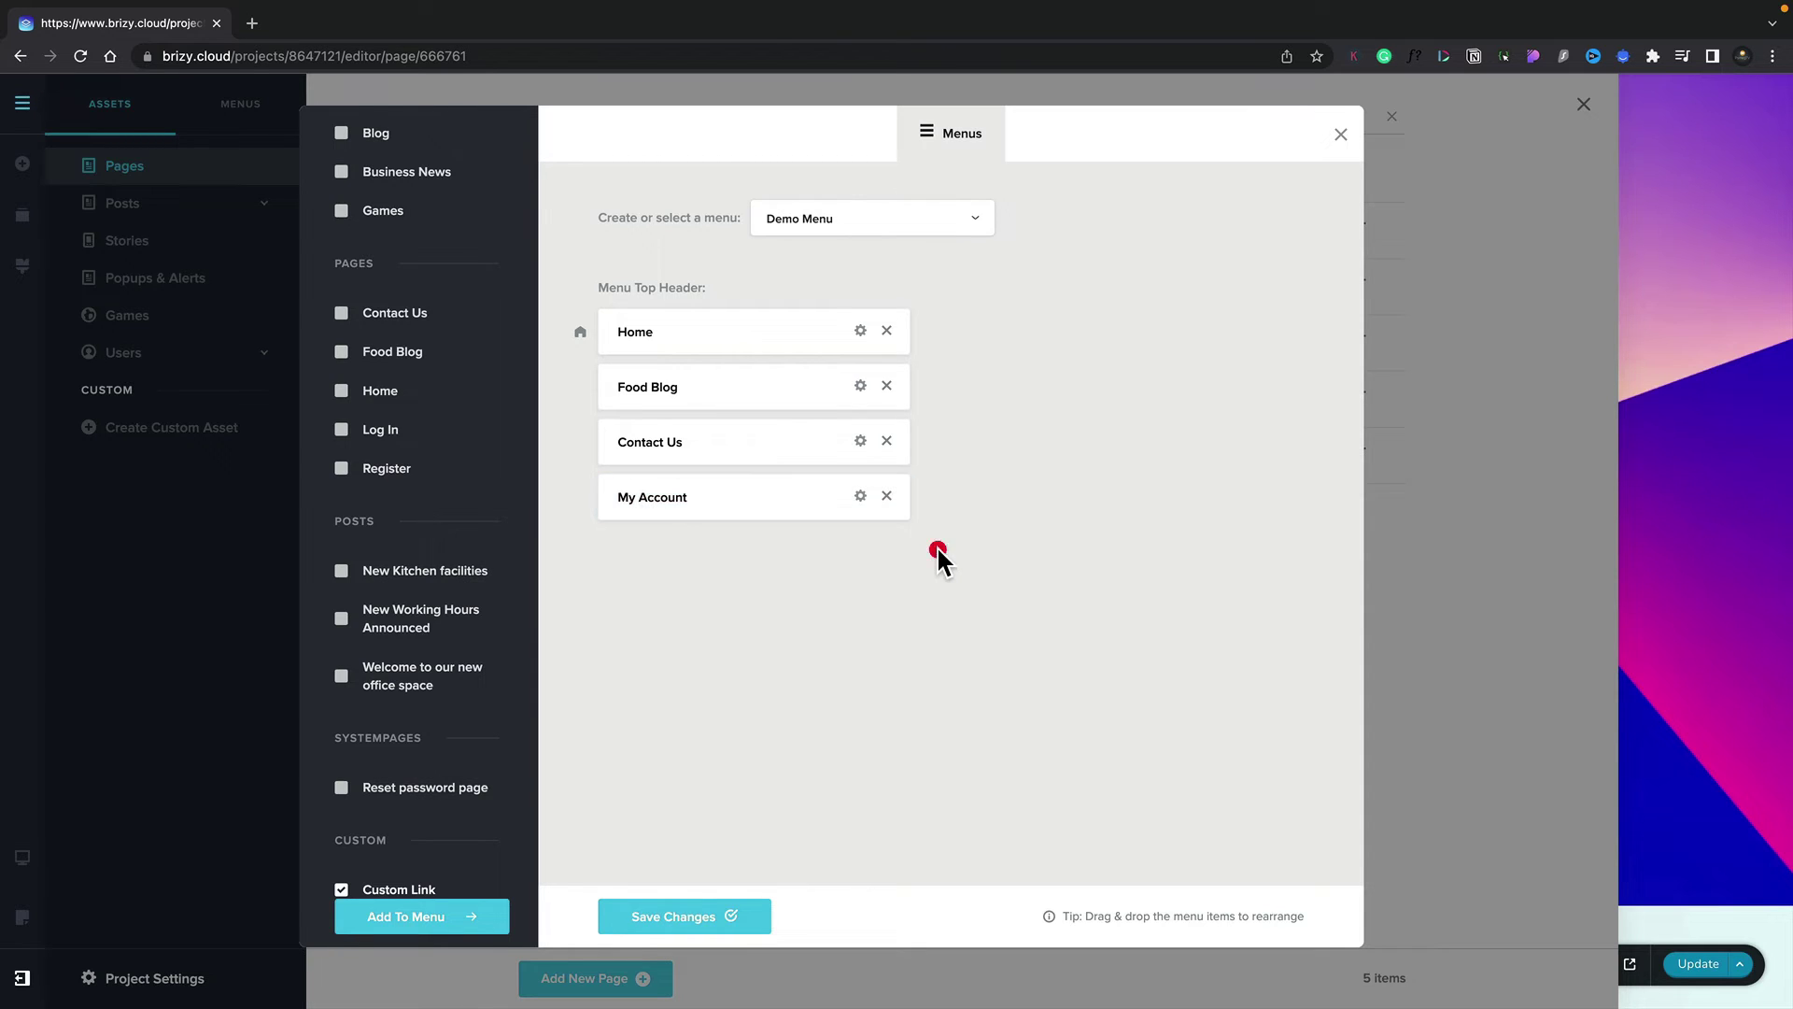
# Add the Log In page, nest it under My Account, and save Demo Menu
pyautogui.click(340, 890)
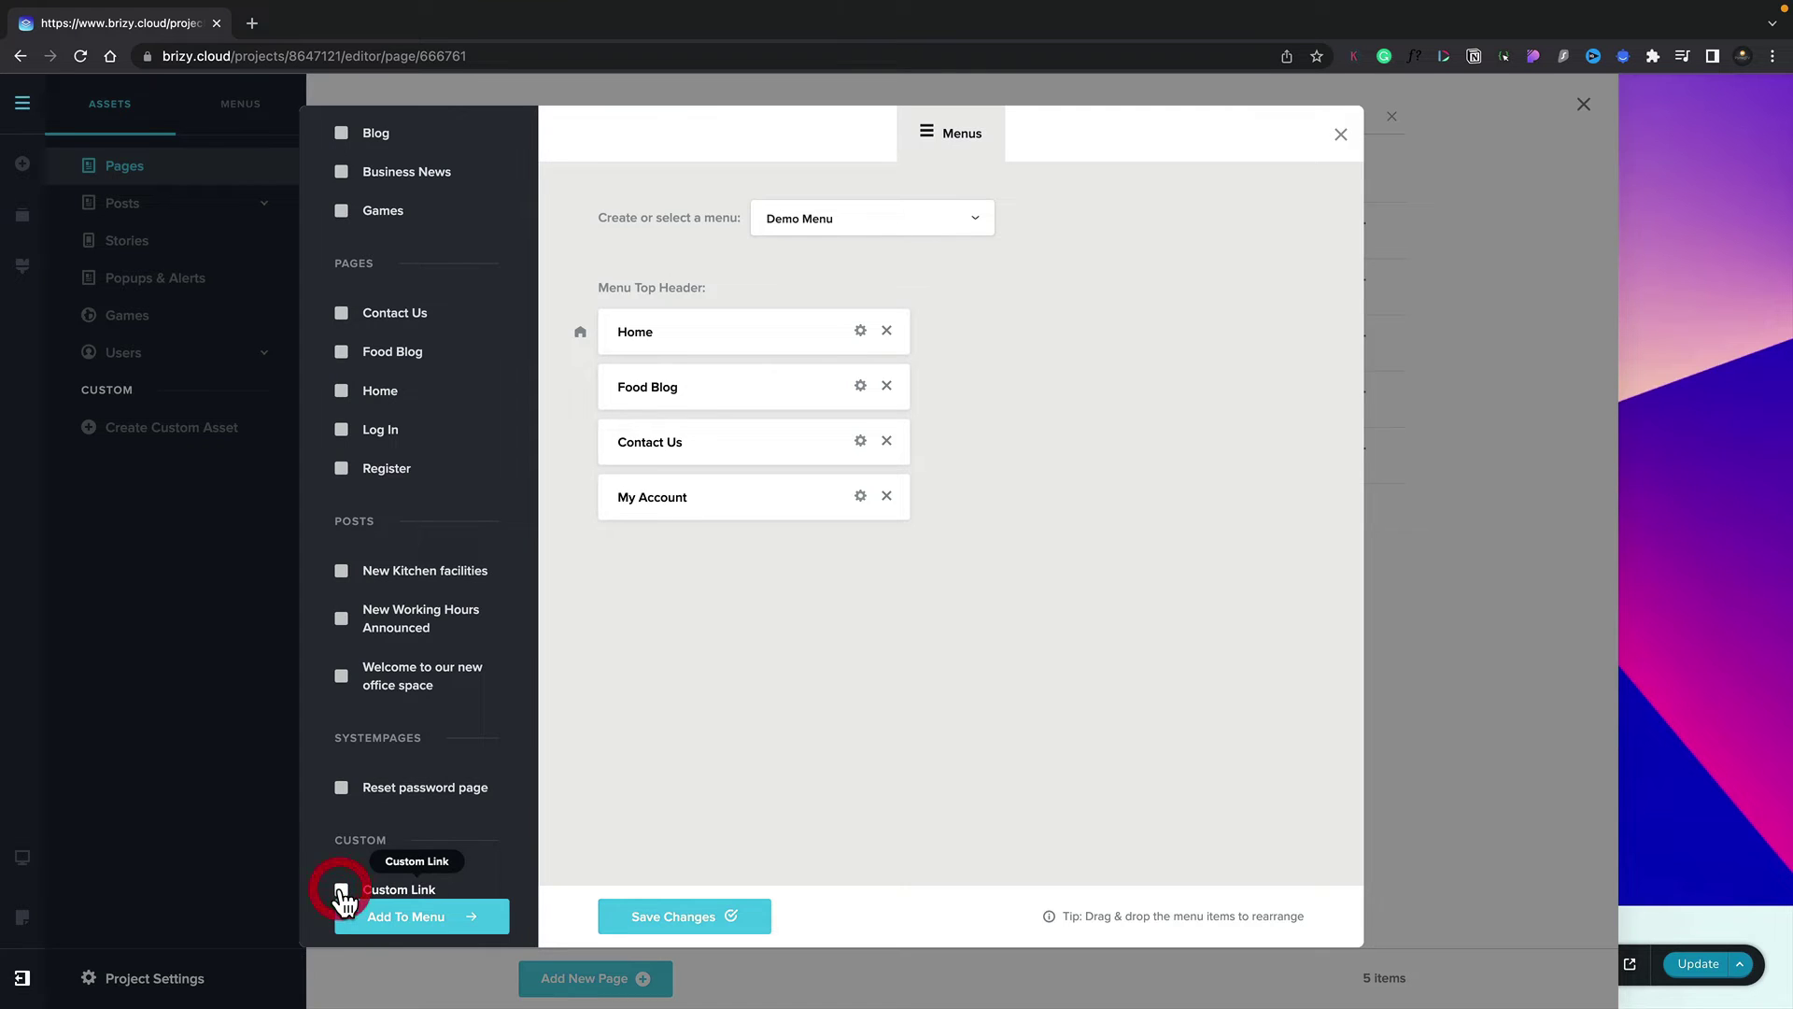
pyautogui.click(341, 430)
pyautogui.click(417, 923)
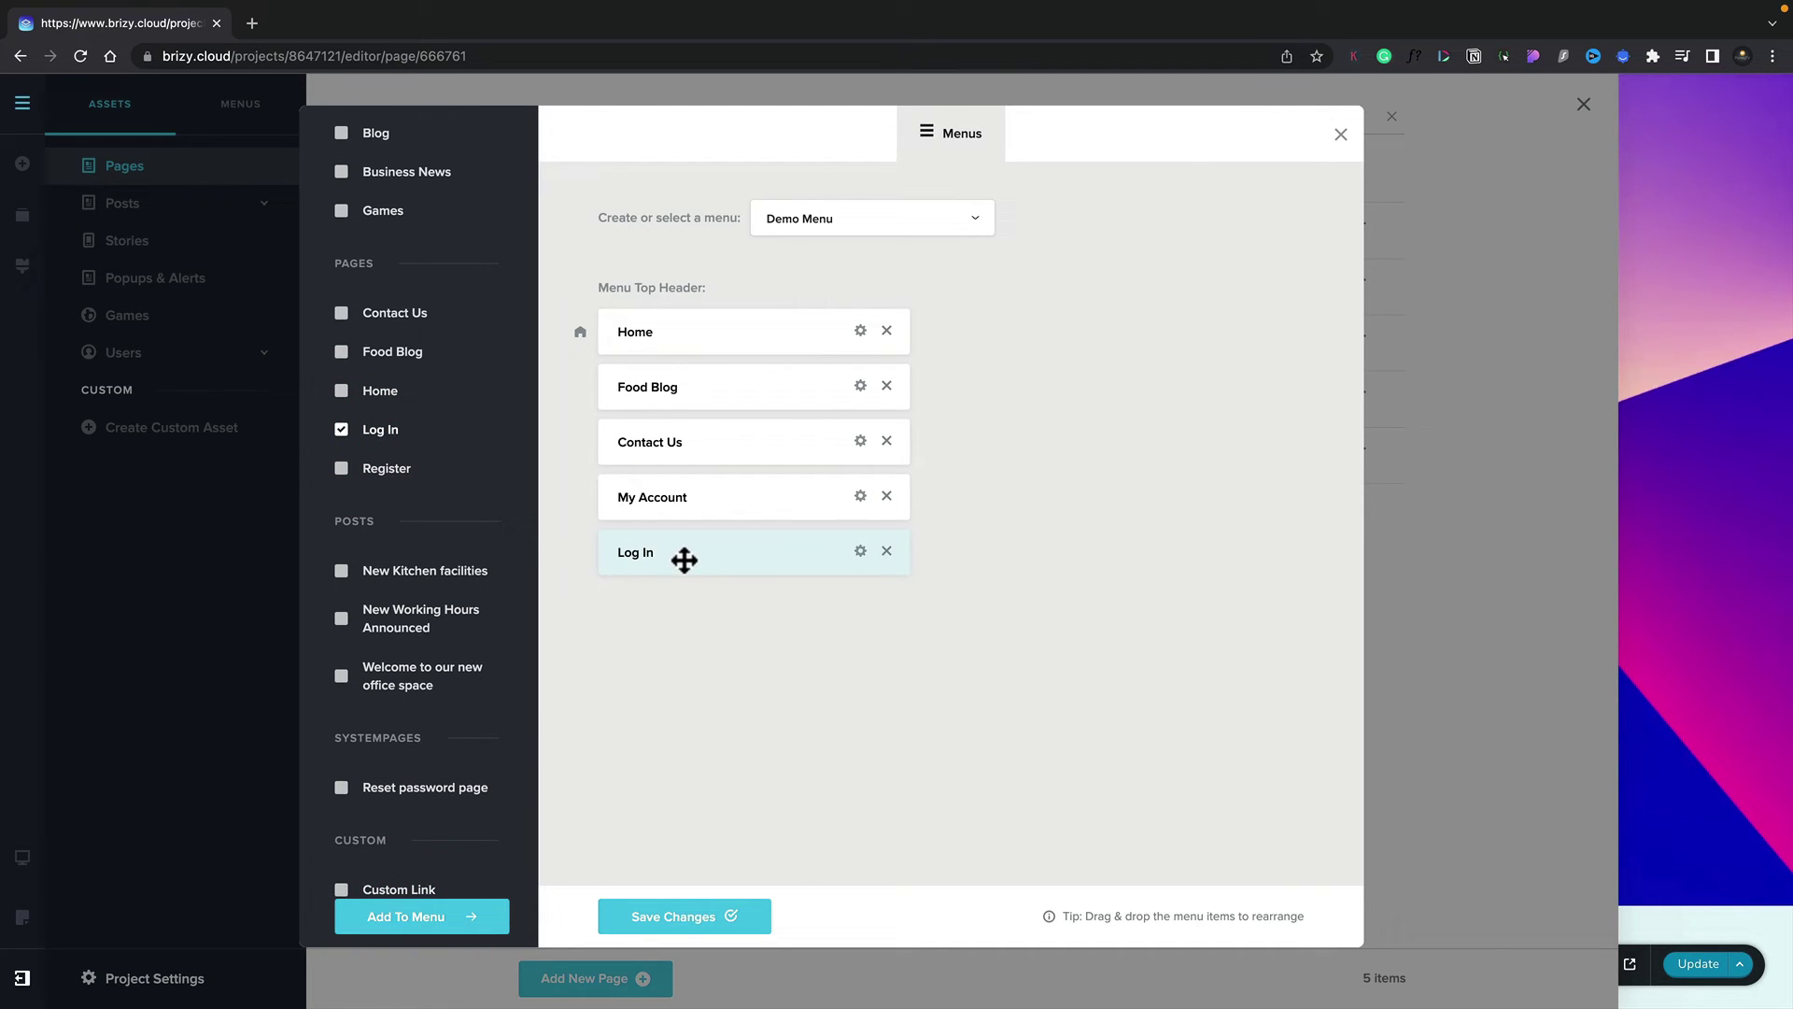
pyautogui.moveTo(683, 559); pyautogui.dragTo(768, 525)
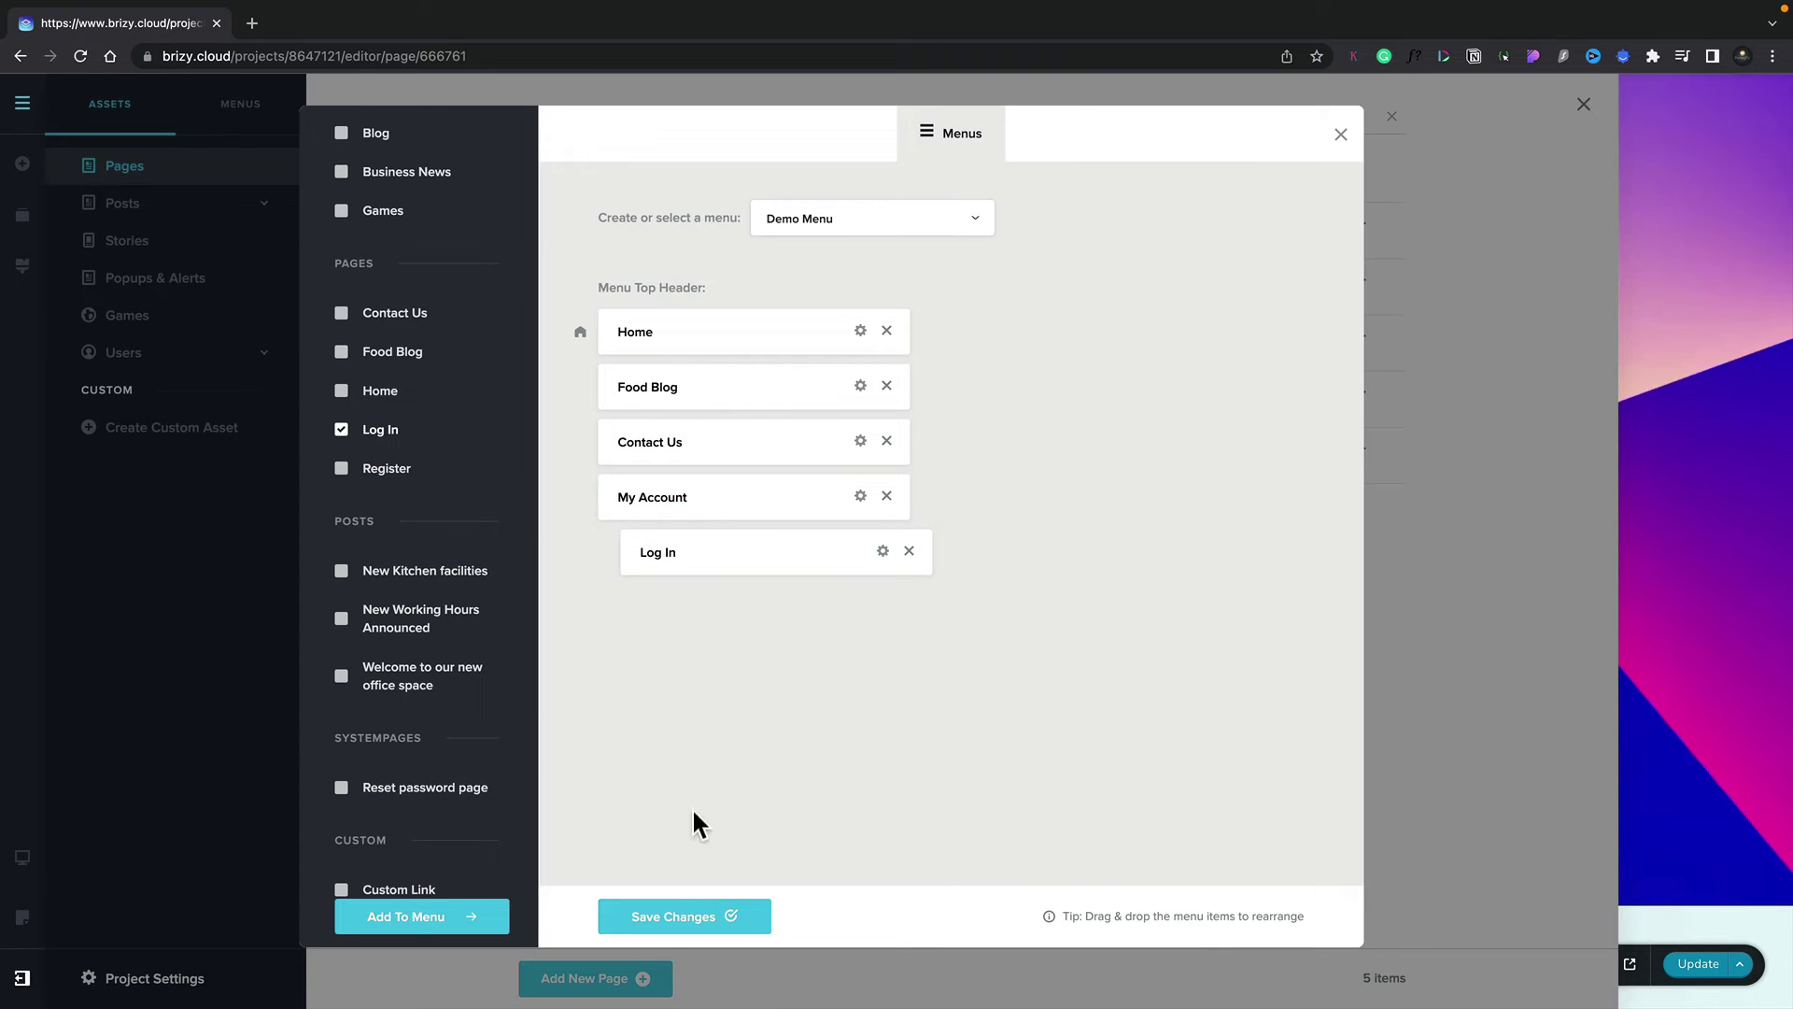
pyautogui.click(666, 920)
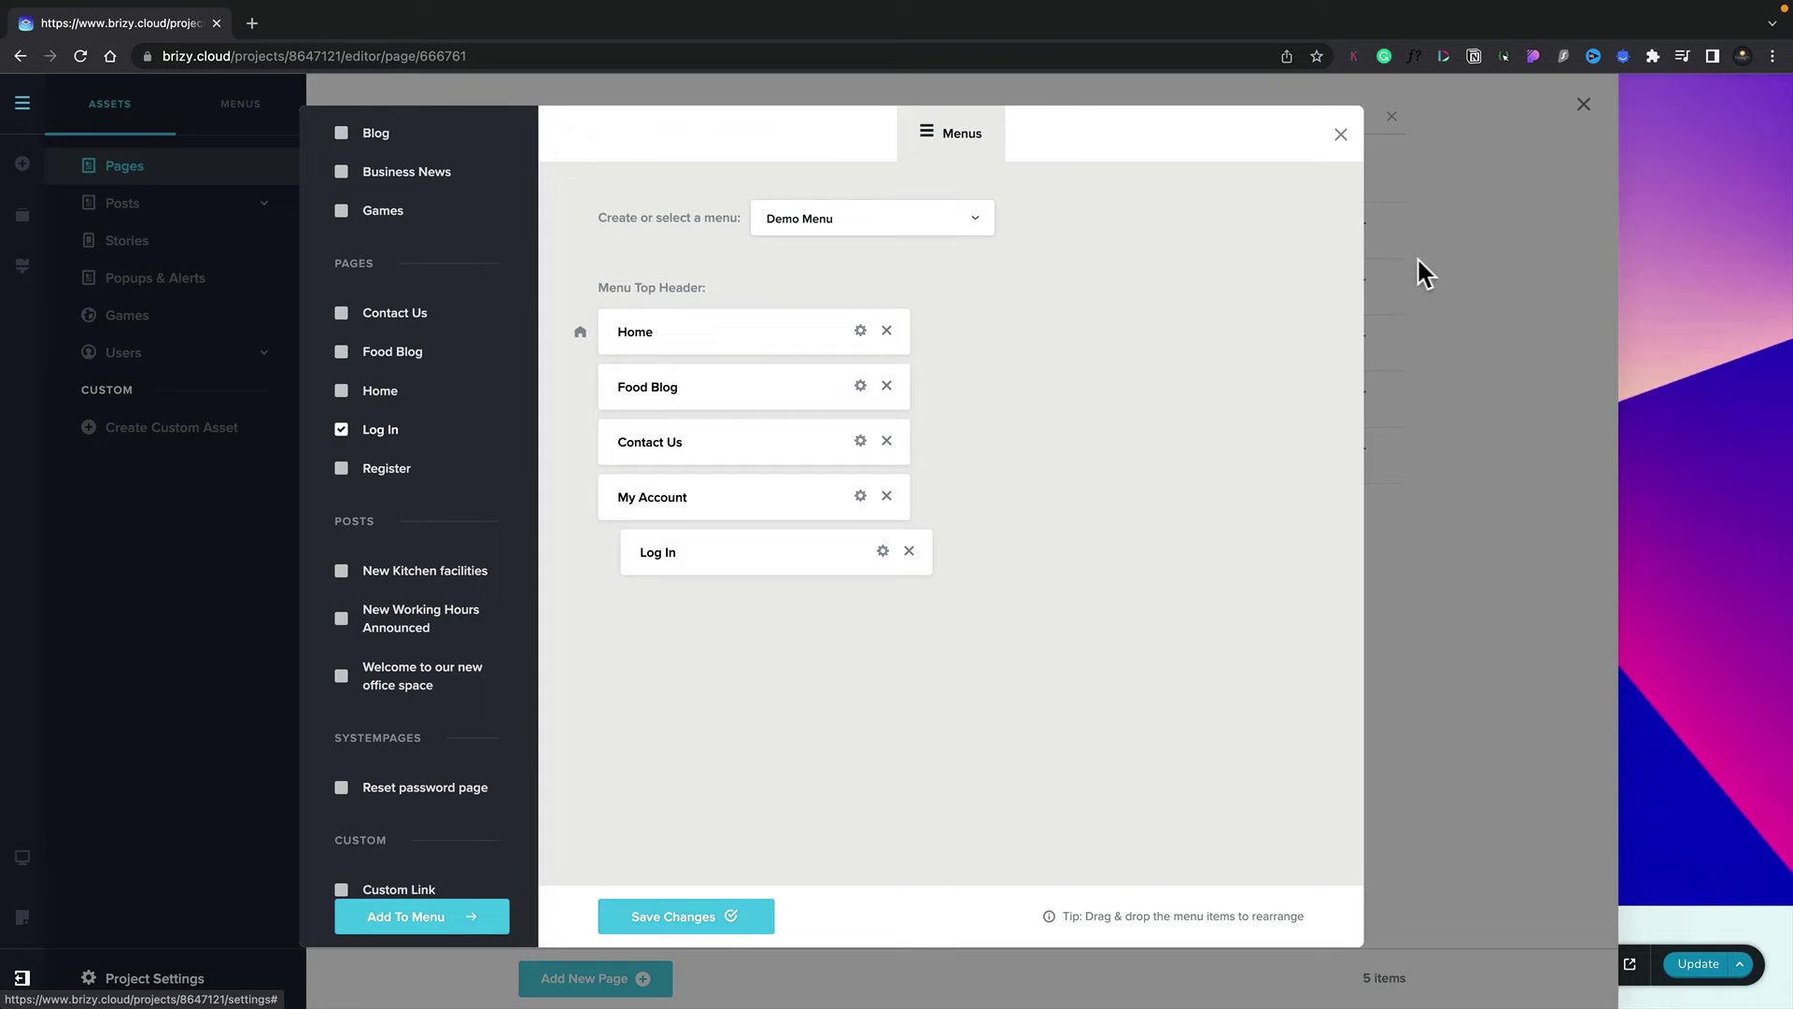
# Close the menu dialogs and set the header menu element to display Demo Menu
pyautogui.click(1341, 136)
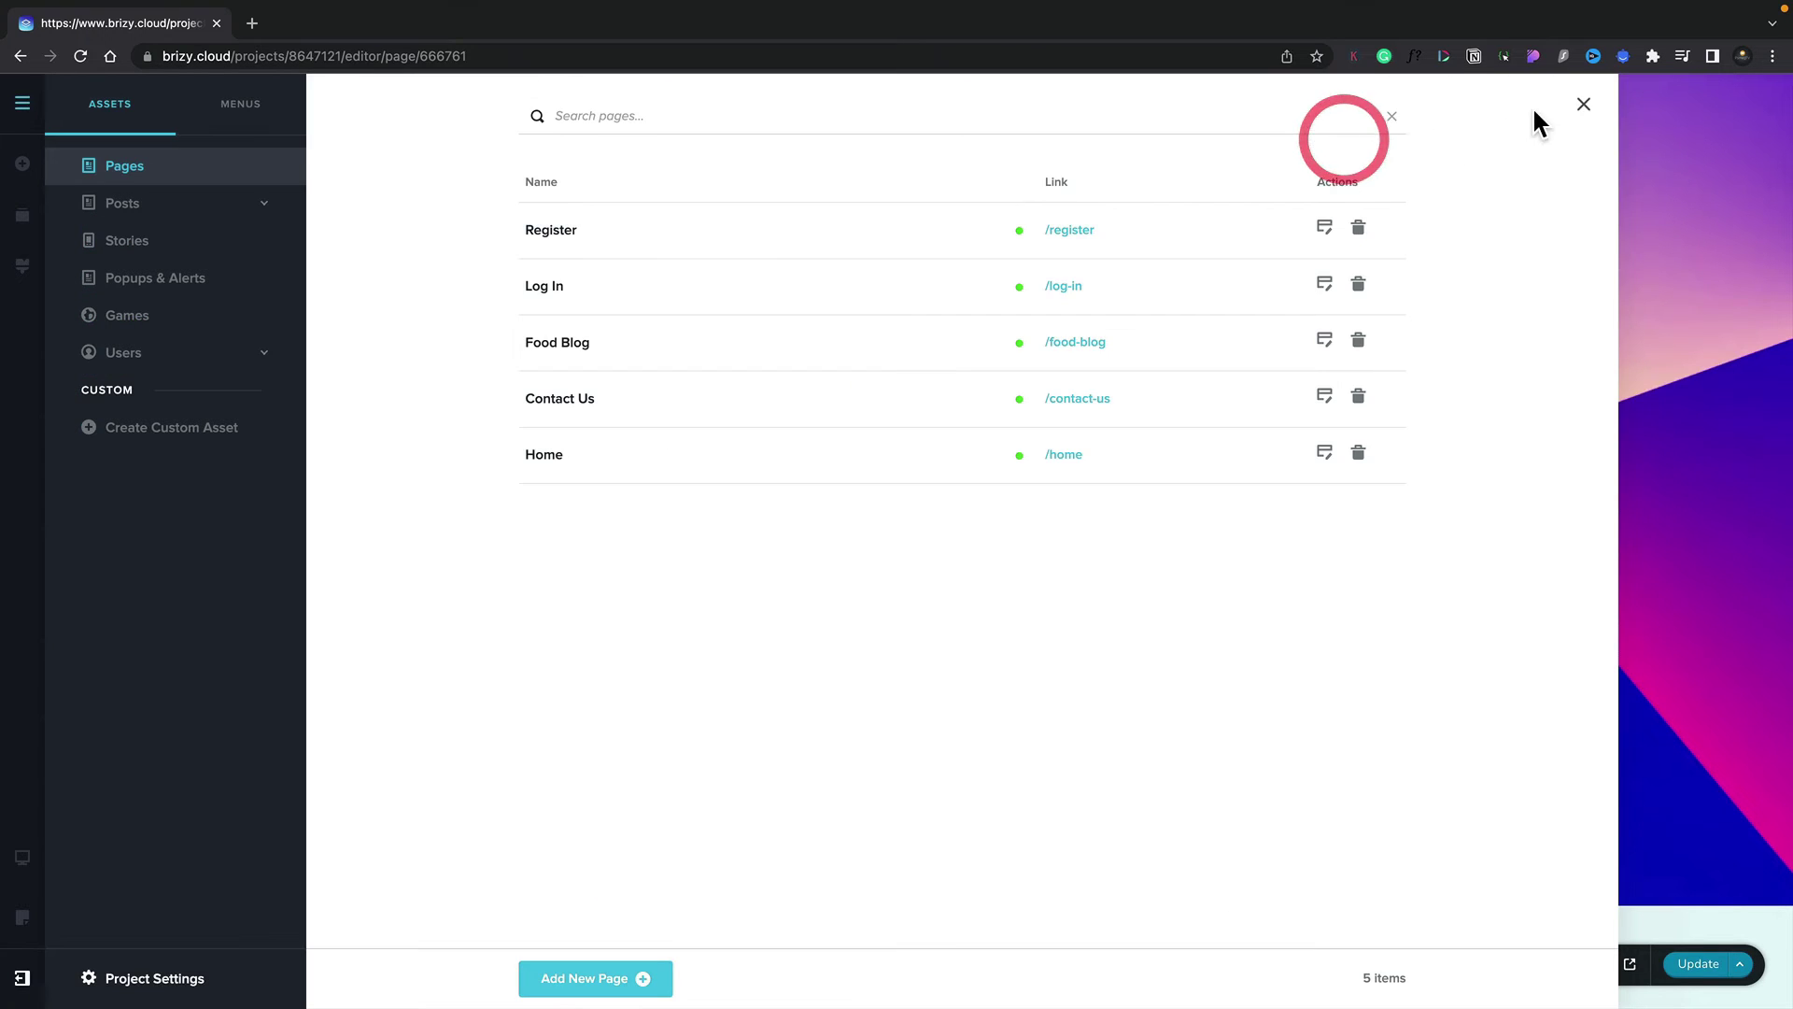
pyautogui.click(1583, 105)
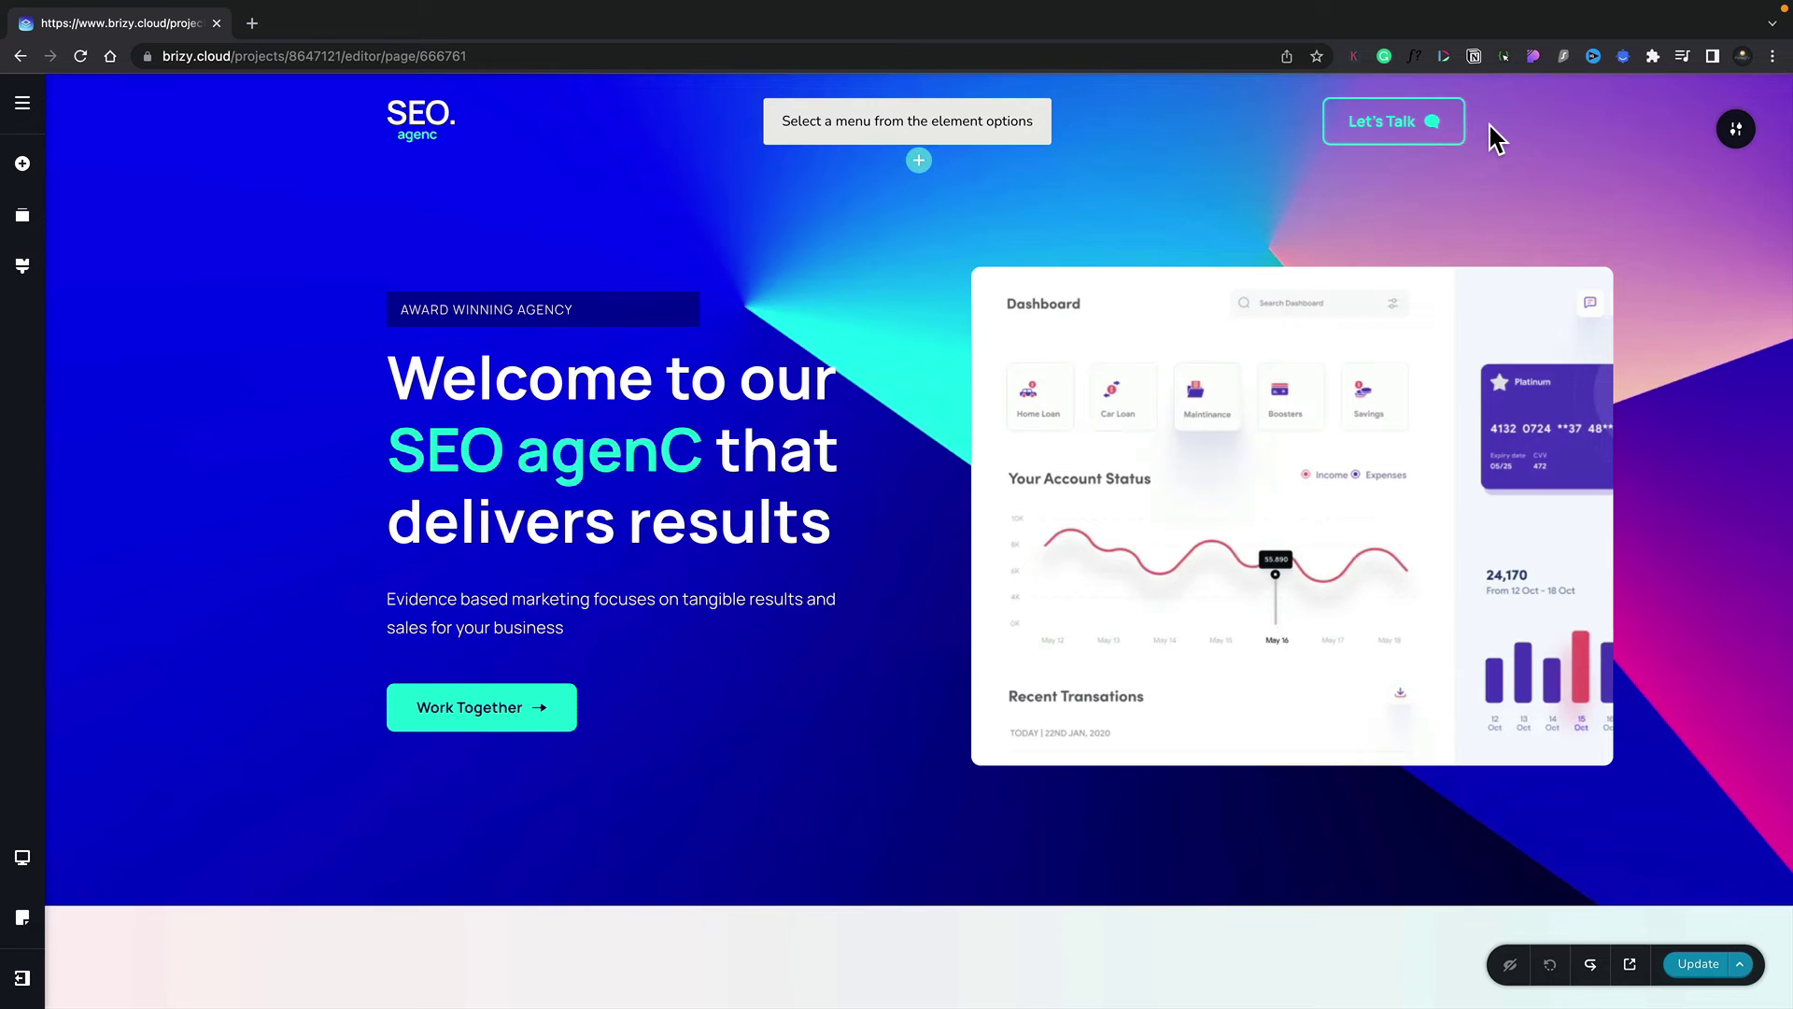
pyautogui.click(1005, 132)
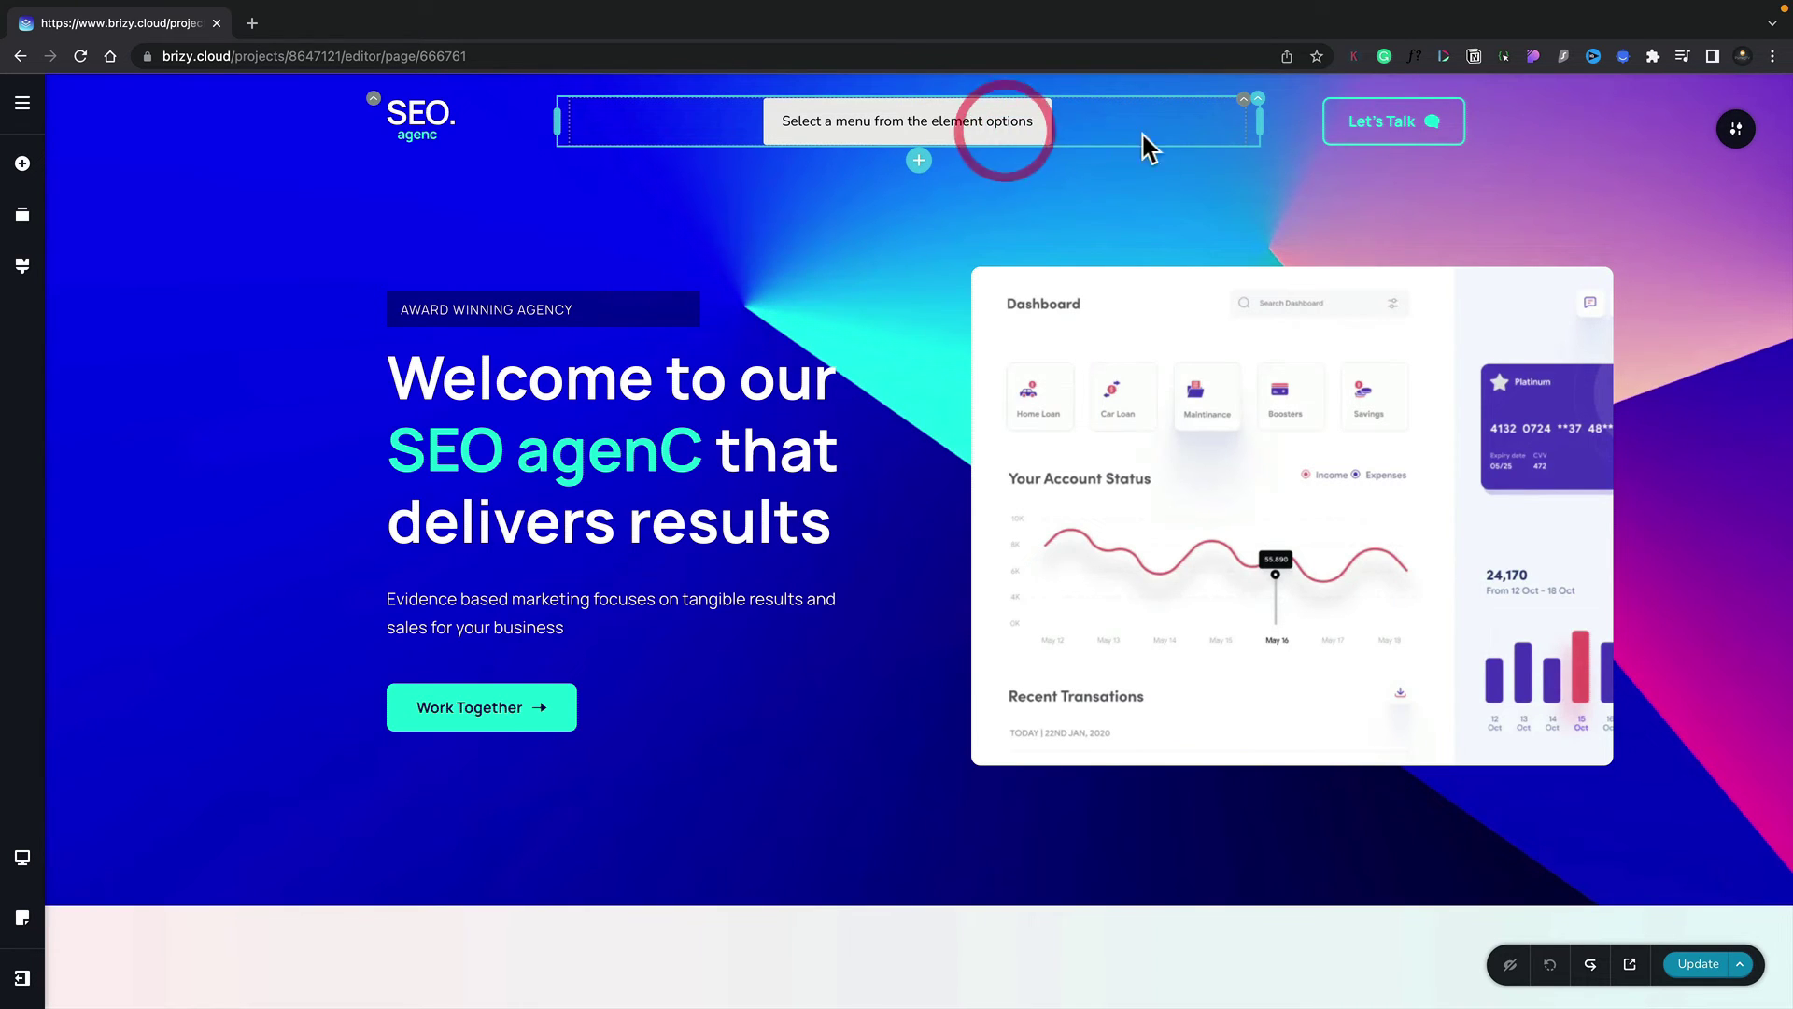
pyautogui.click(1243, 117)
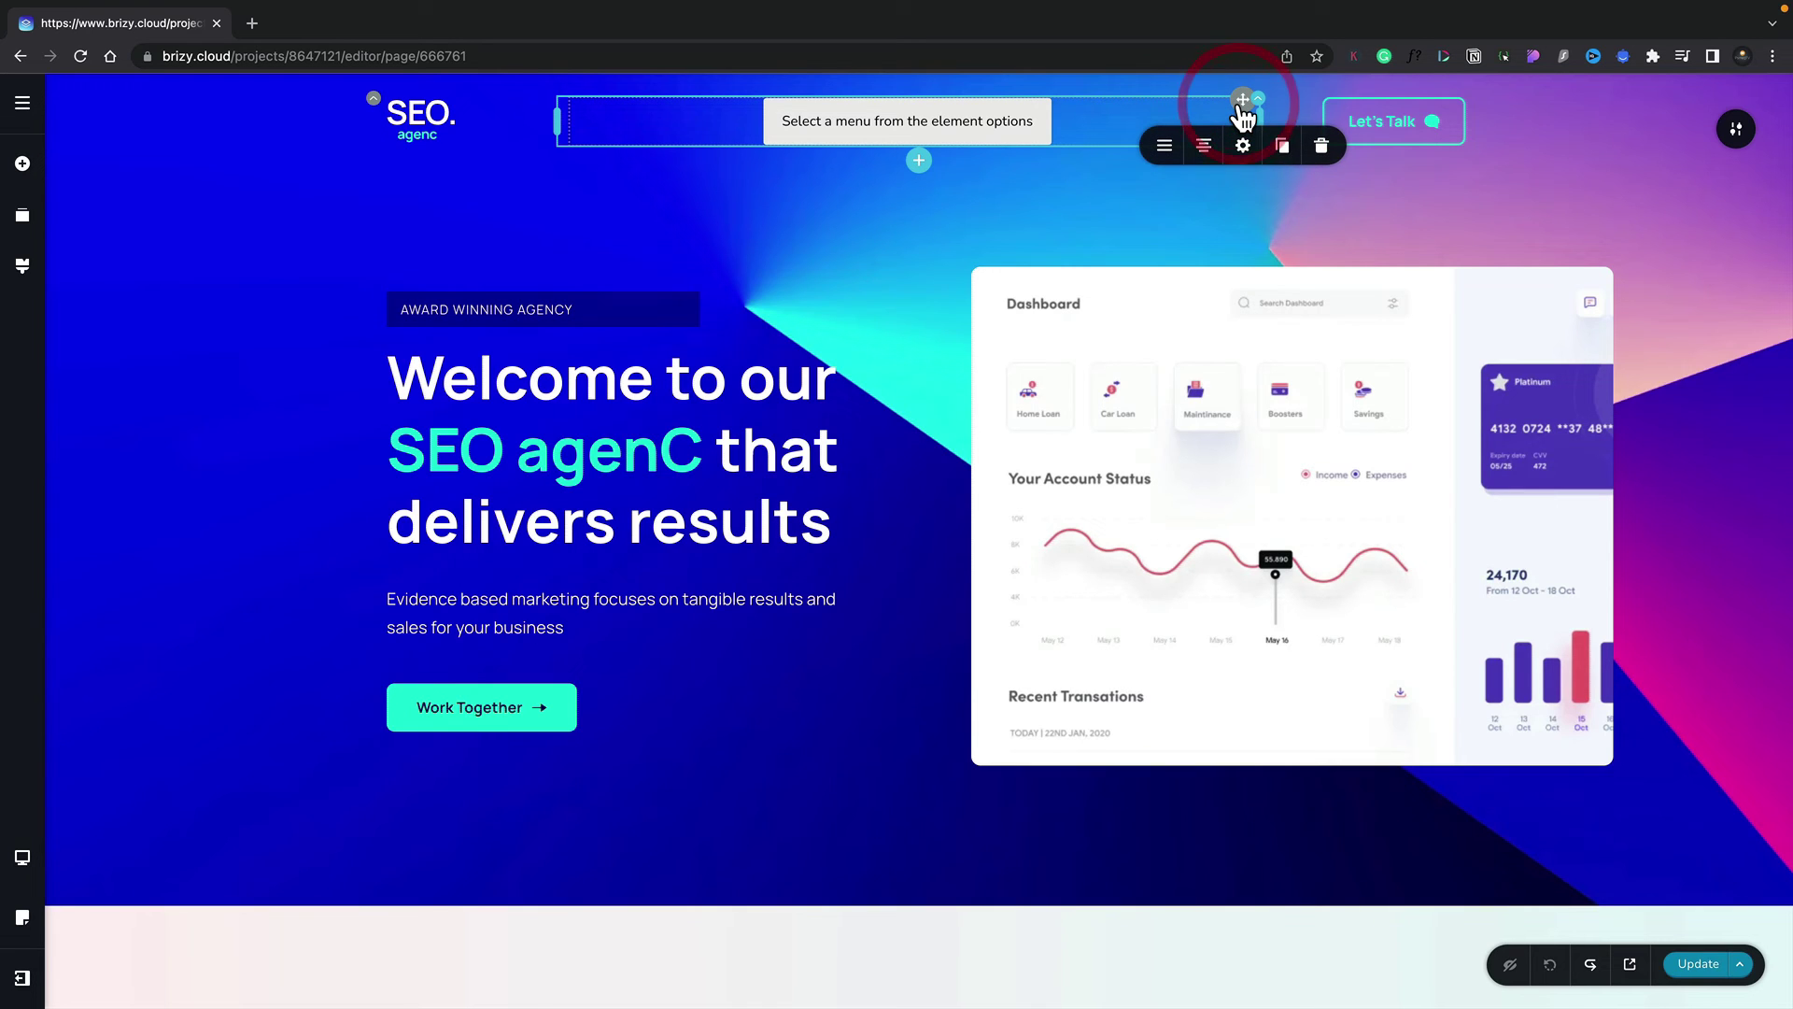
pyautogui.click(1168, 150)
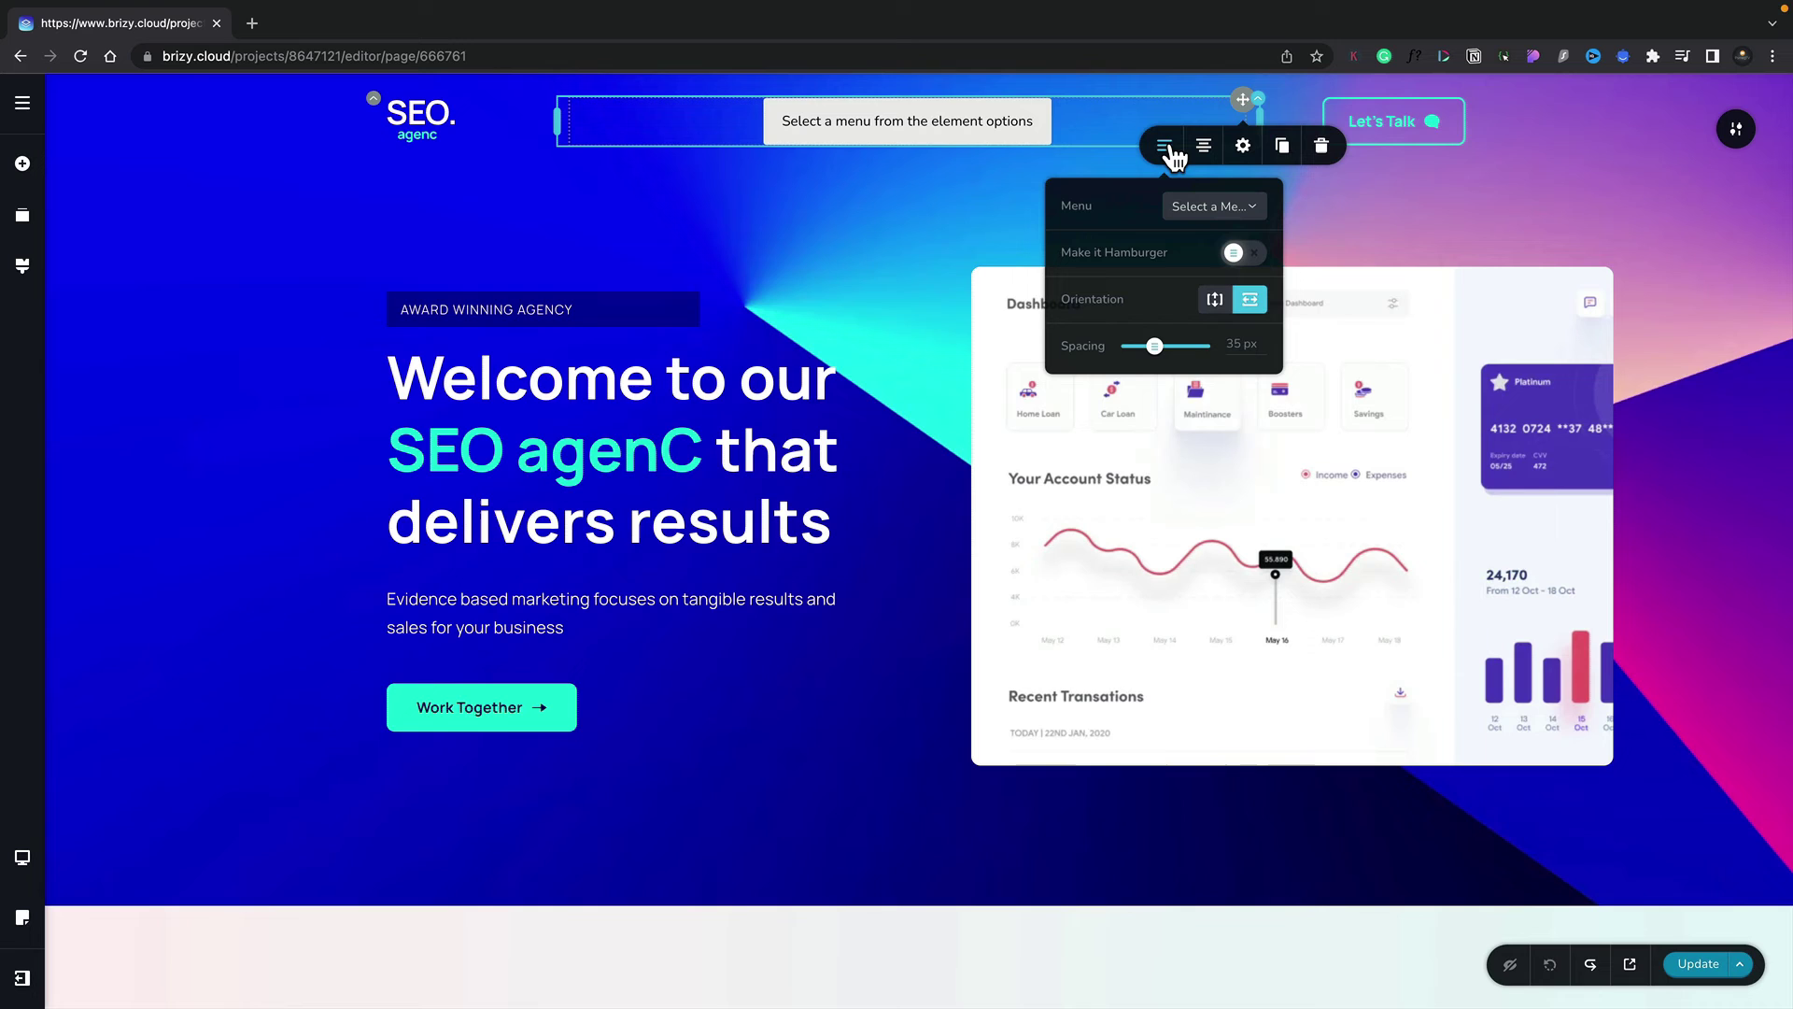
pyautogui.click(1197, 217)
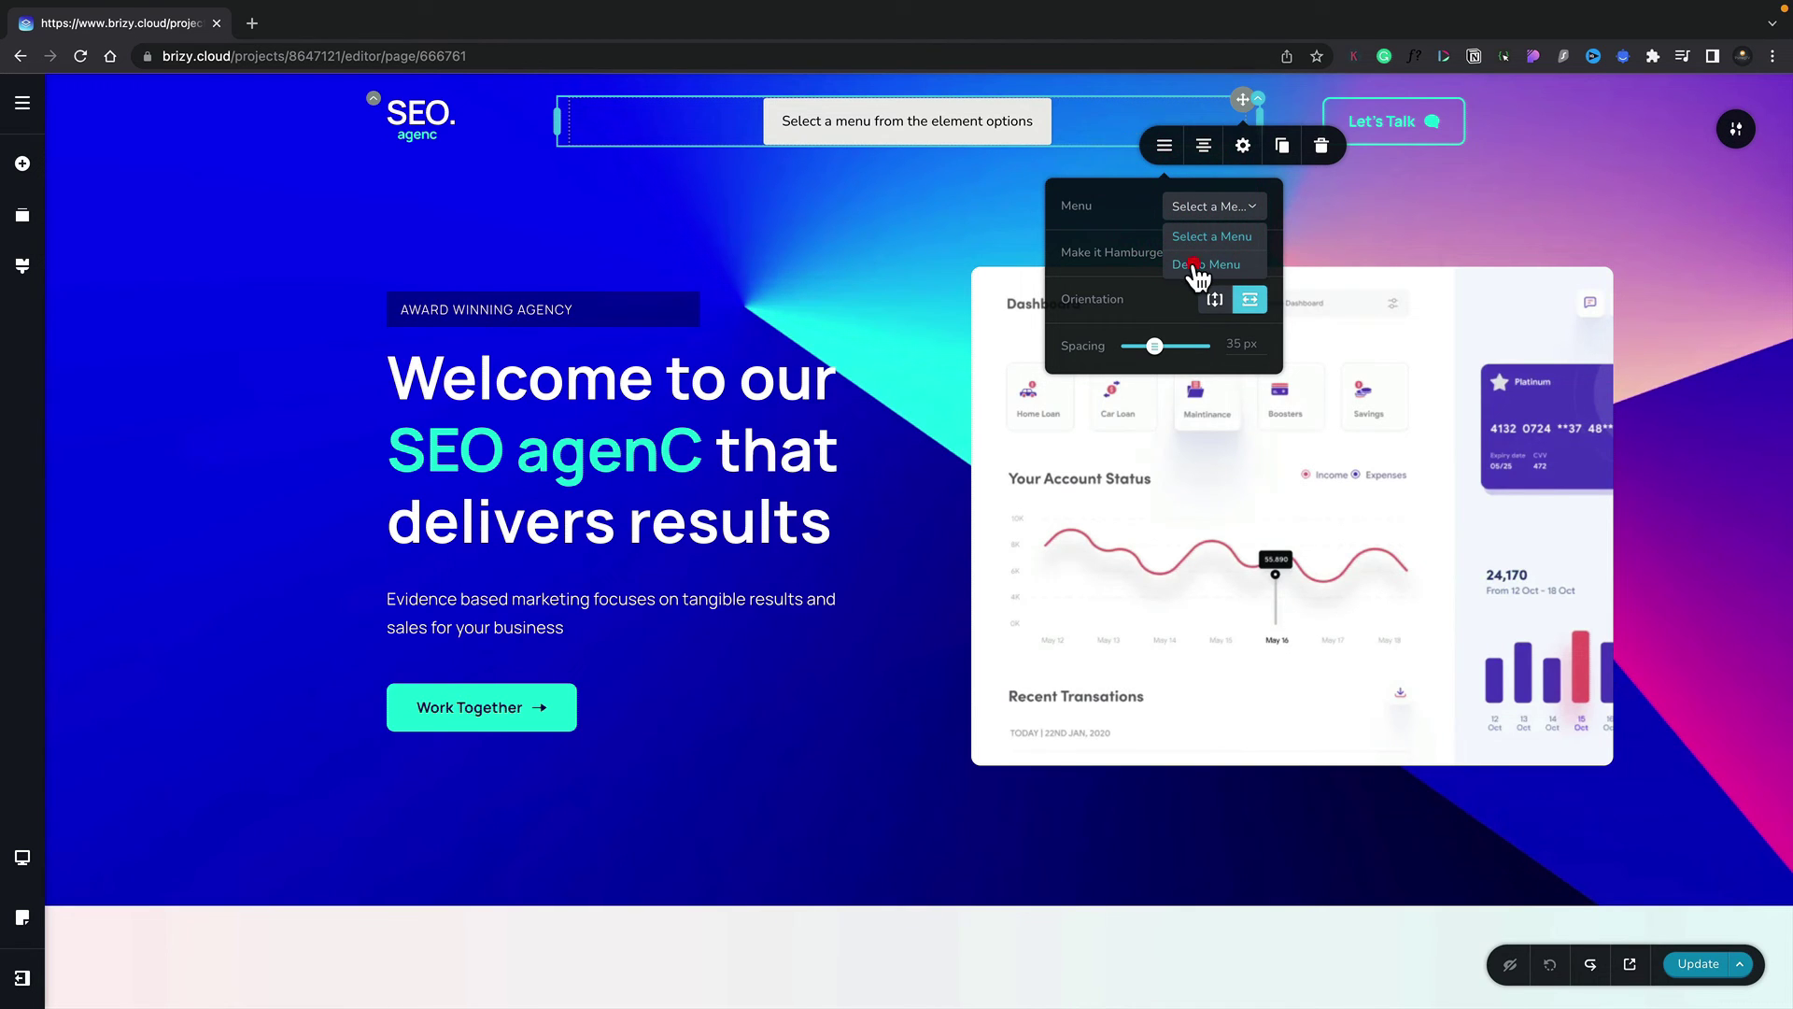
pyautogui.click(1197, 266)
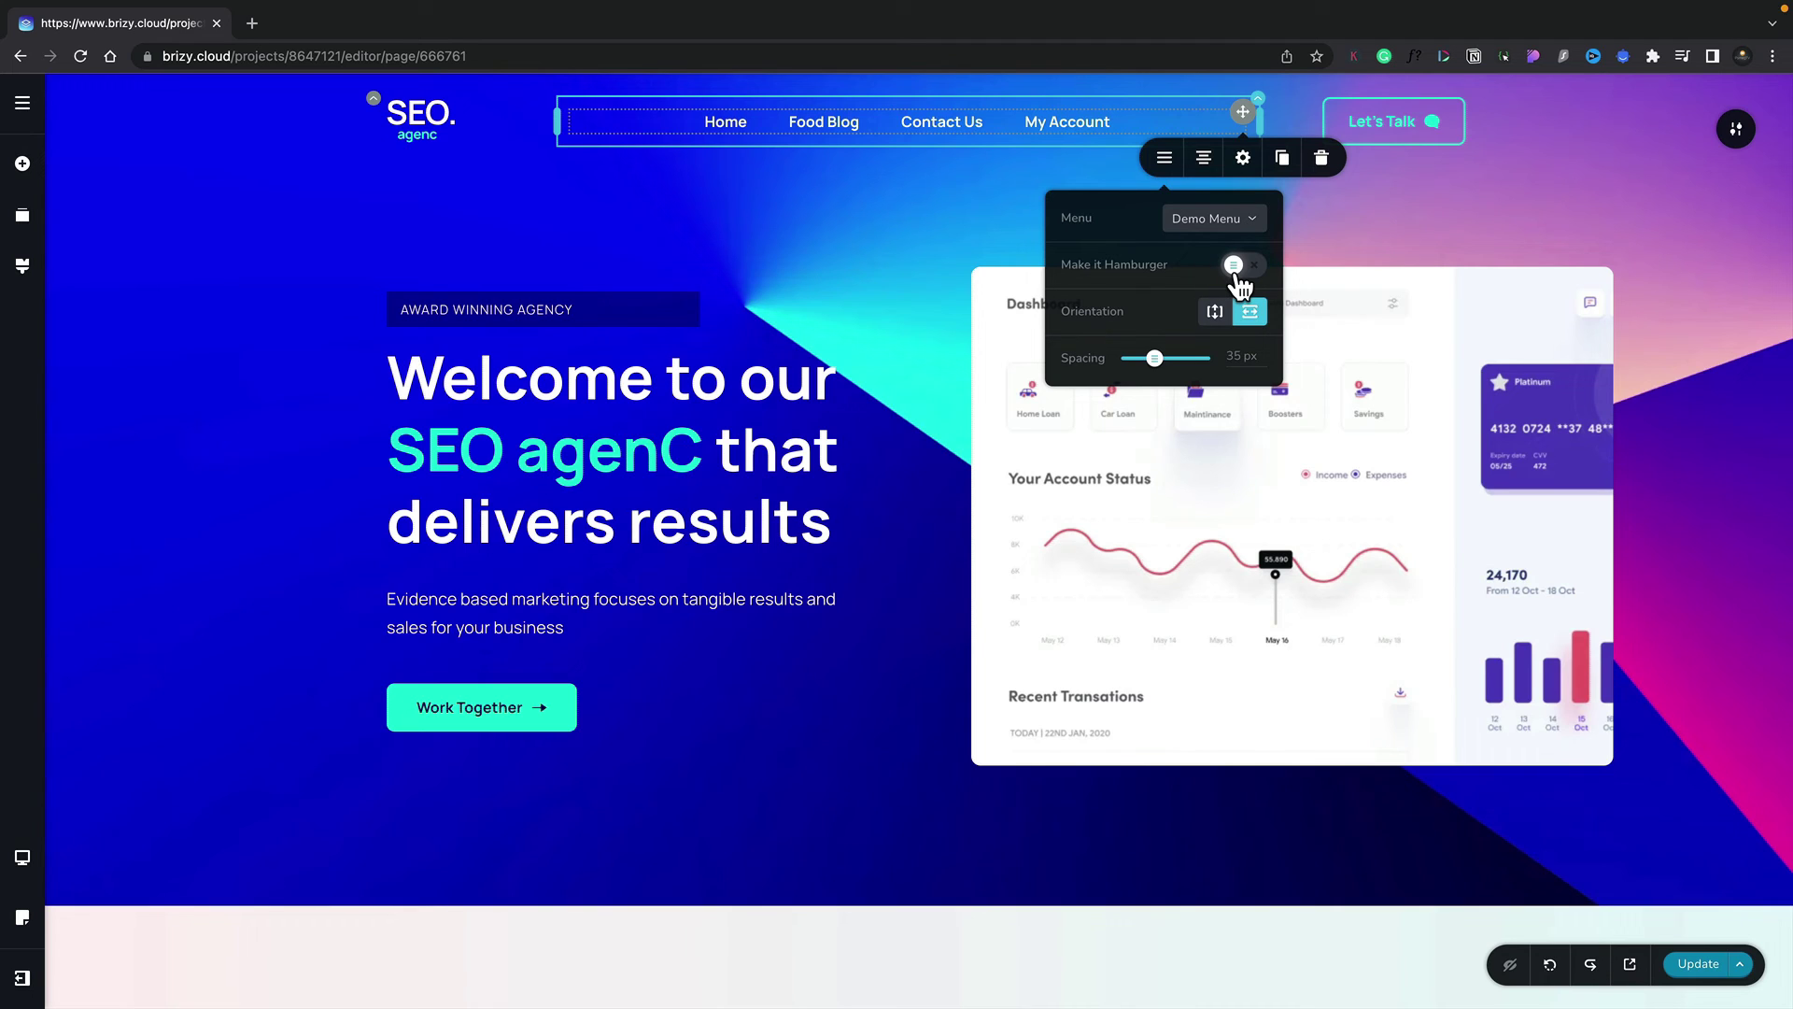
# Toggle hamburger mode on and off, reduce item spacing to 27 px, and right-align the menu
pyautogui.click(1242, 269)
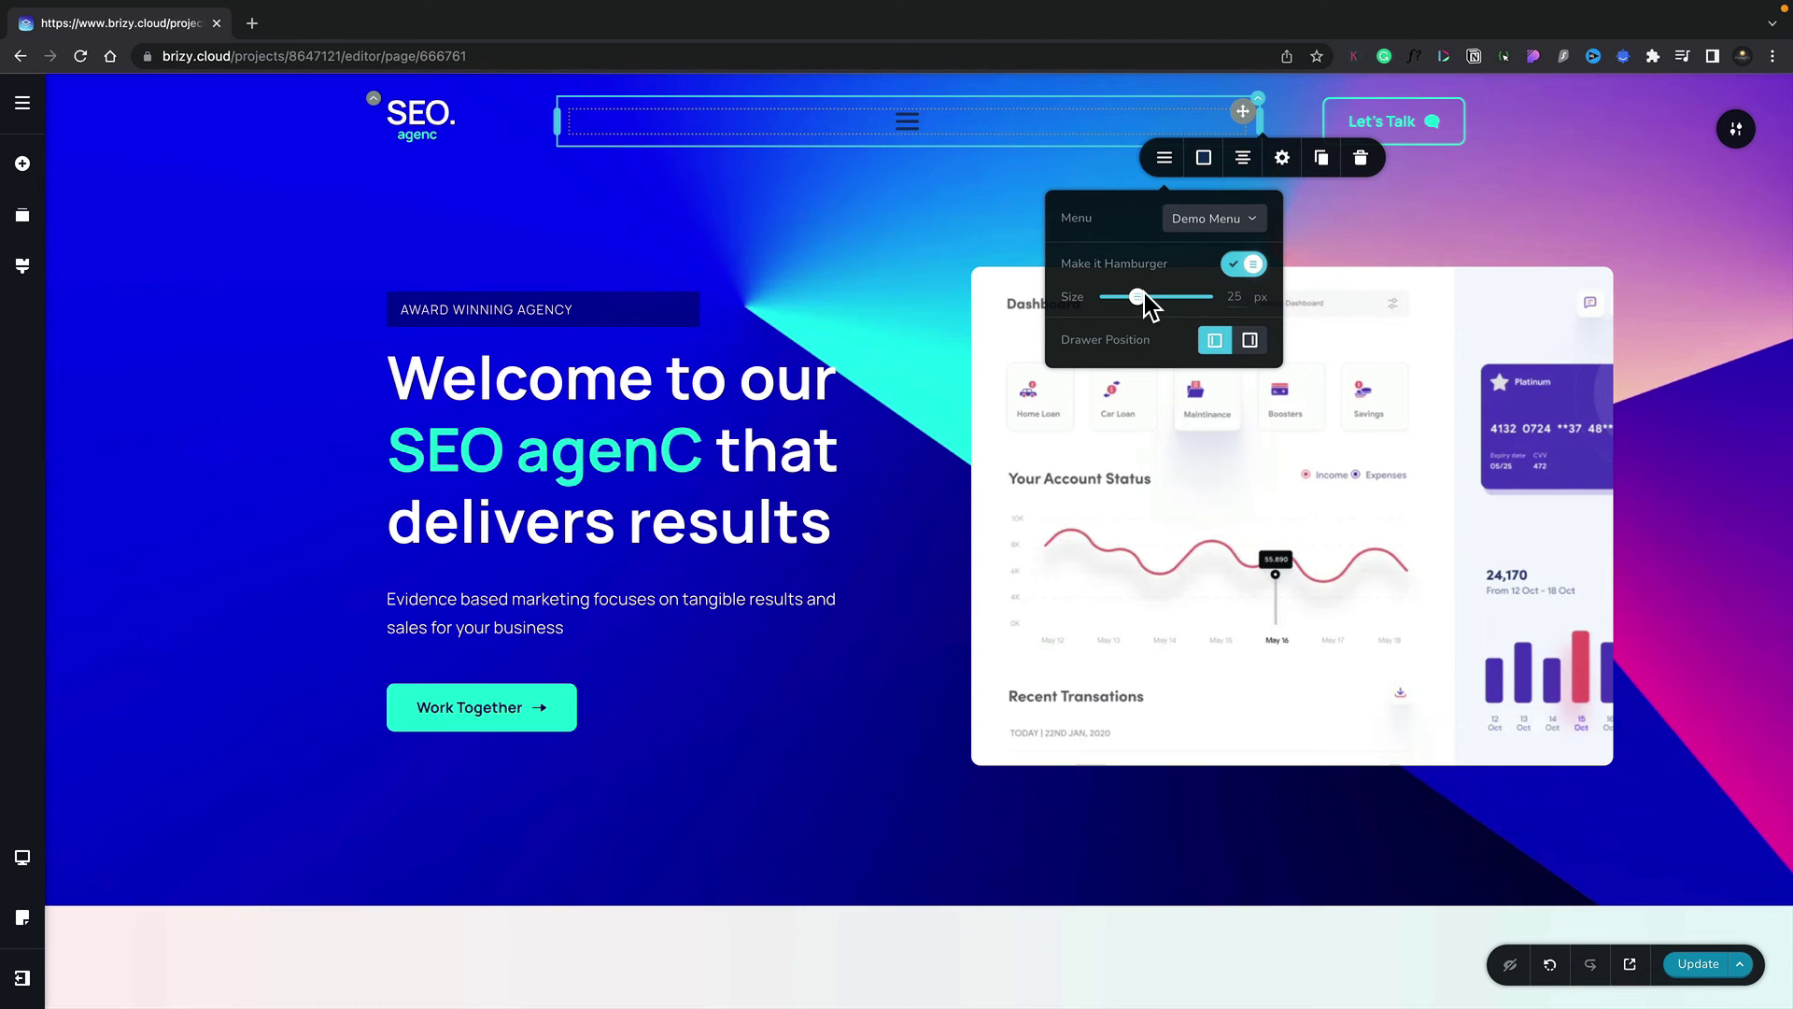
pyautogui.click(1244, 264)
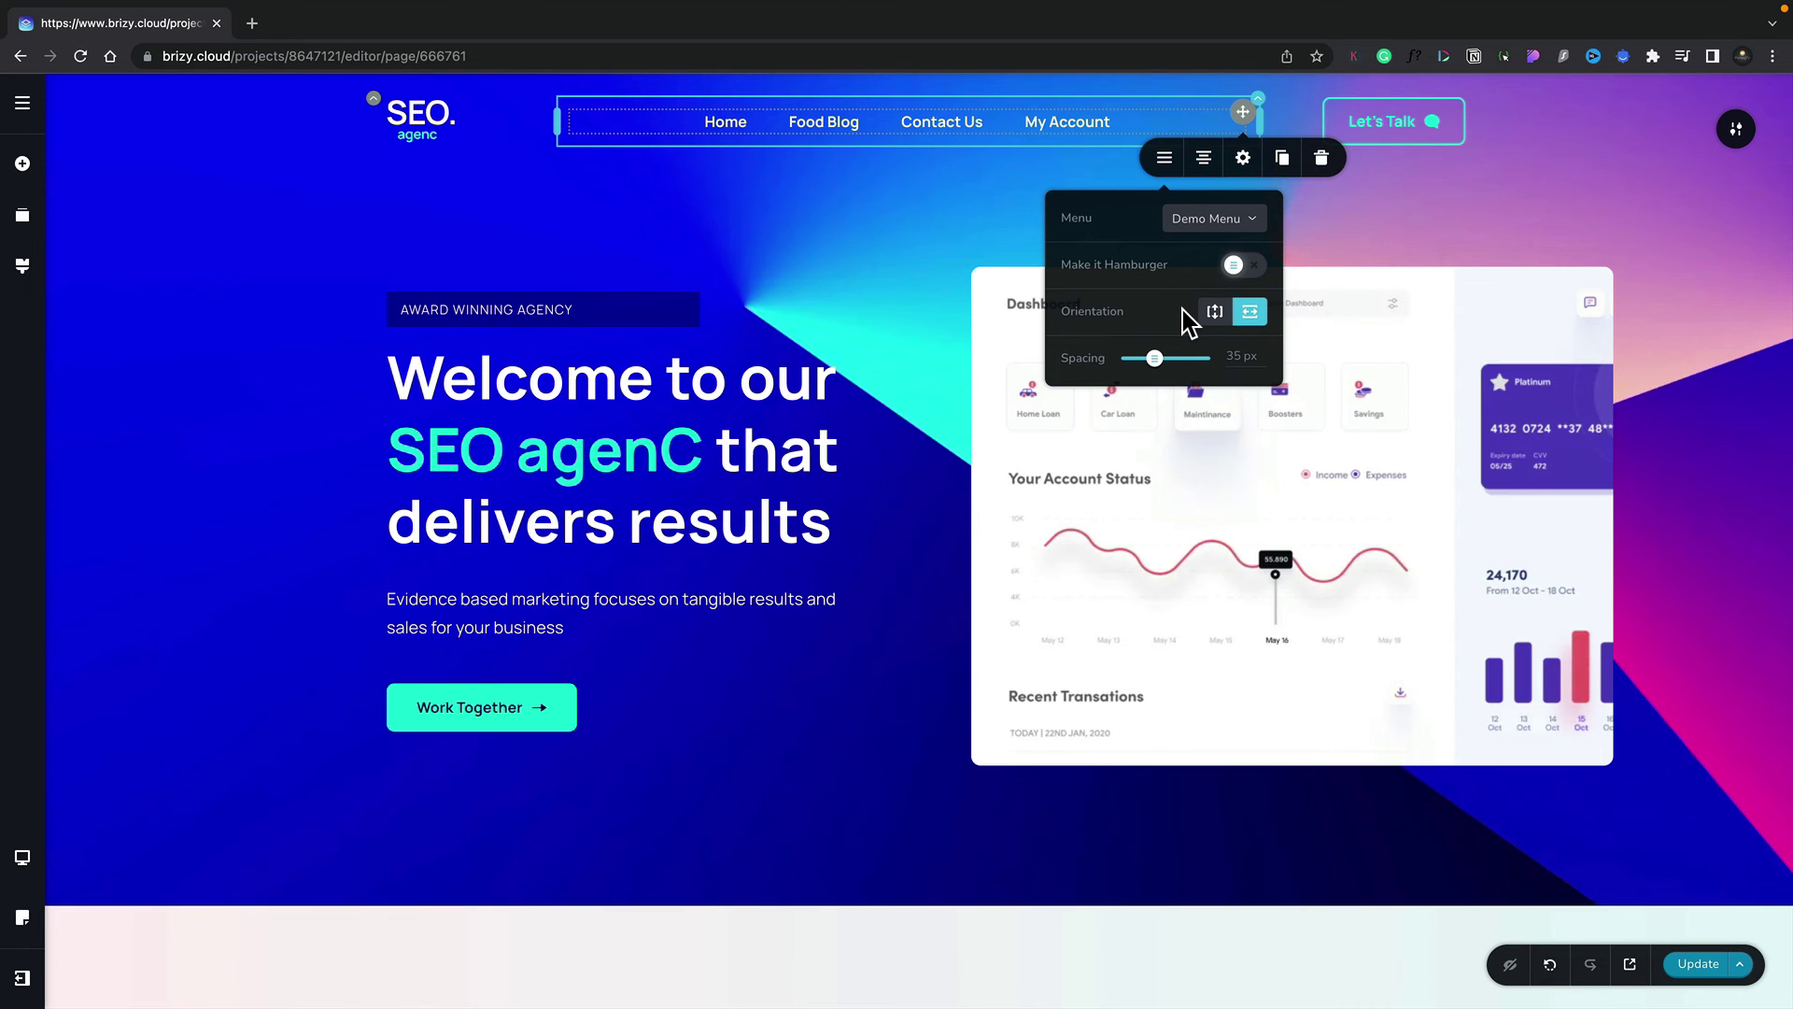
pyautogui.moveTo(1155, 358); pyautogui.dragTo(1148, 369)
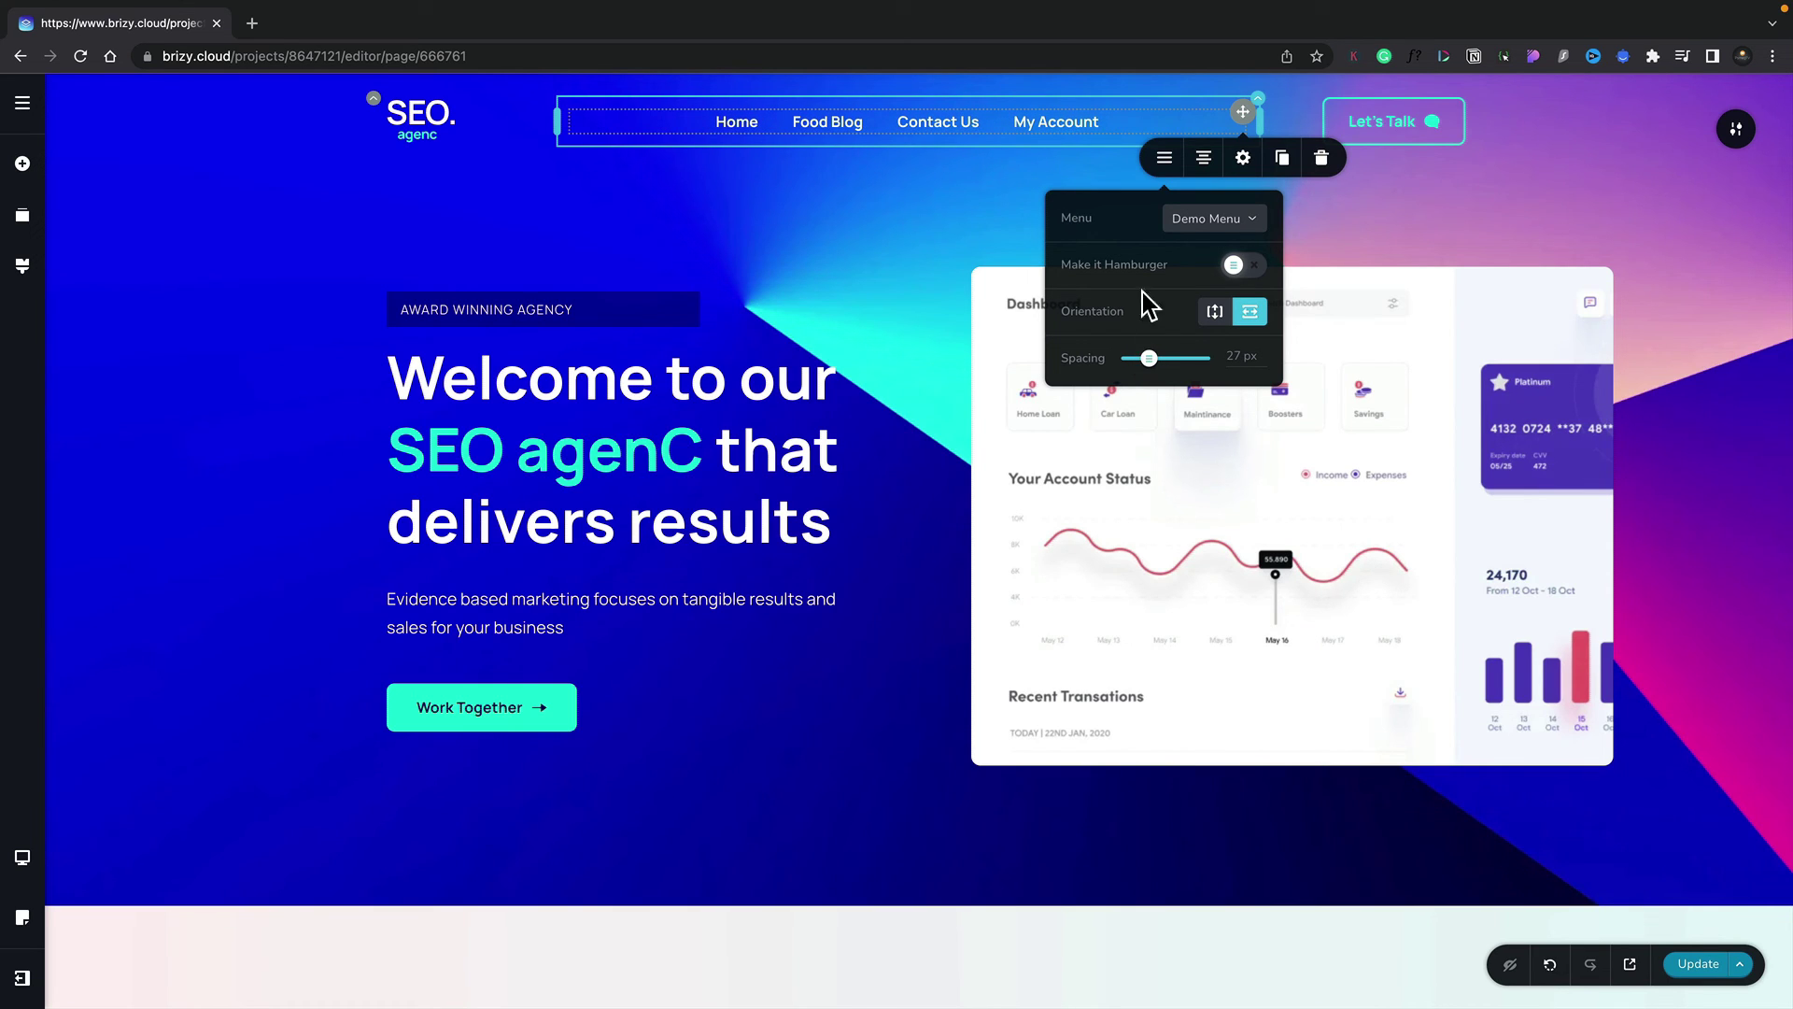
pyautogui.click(1202, 161)
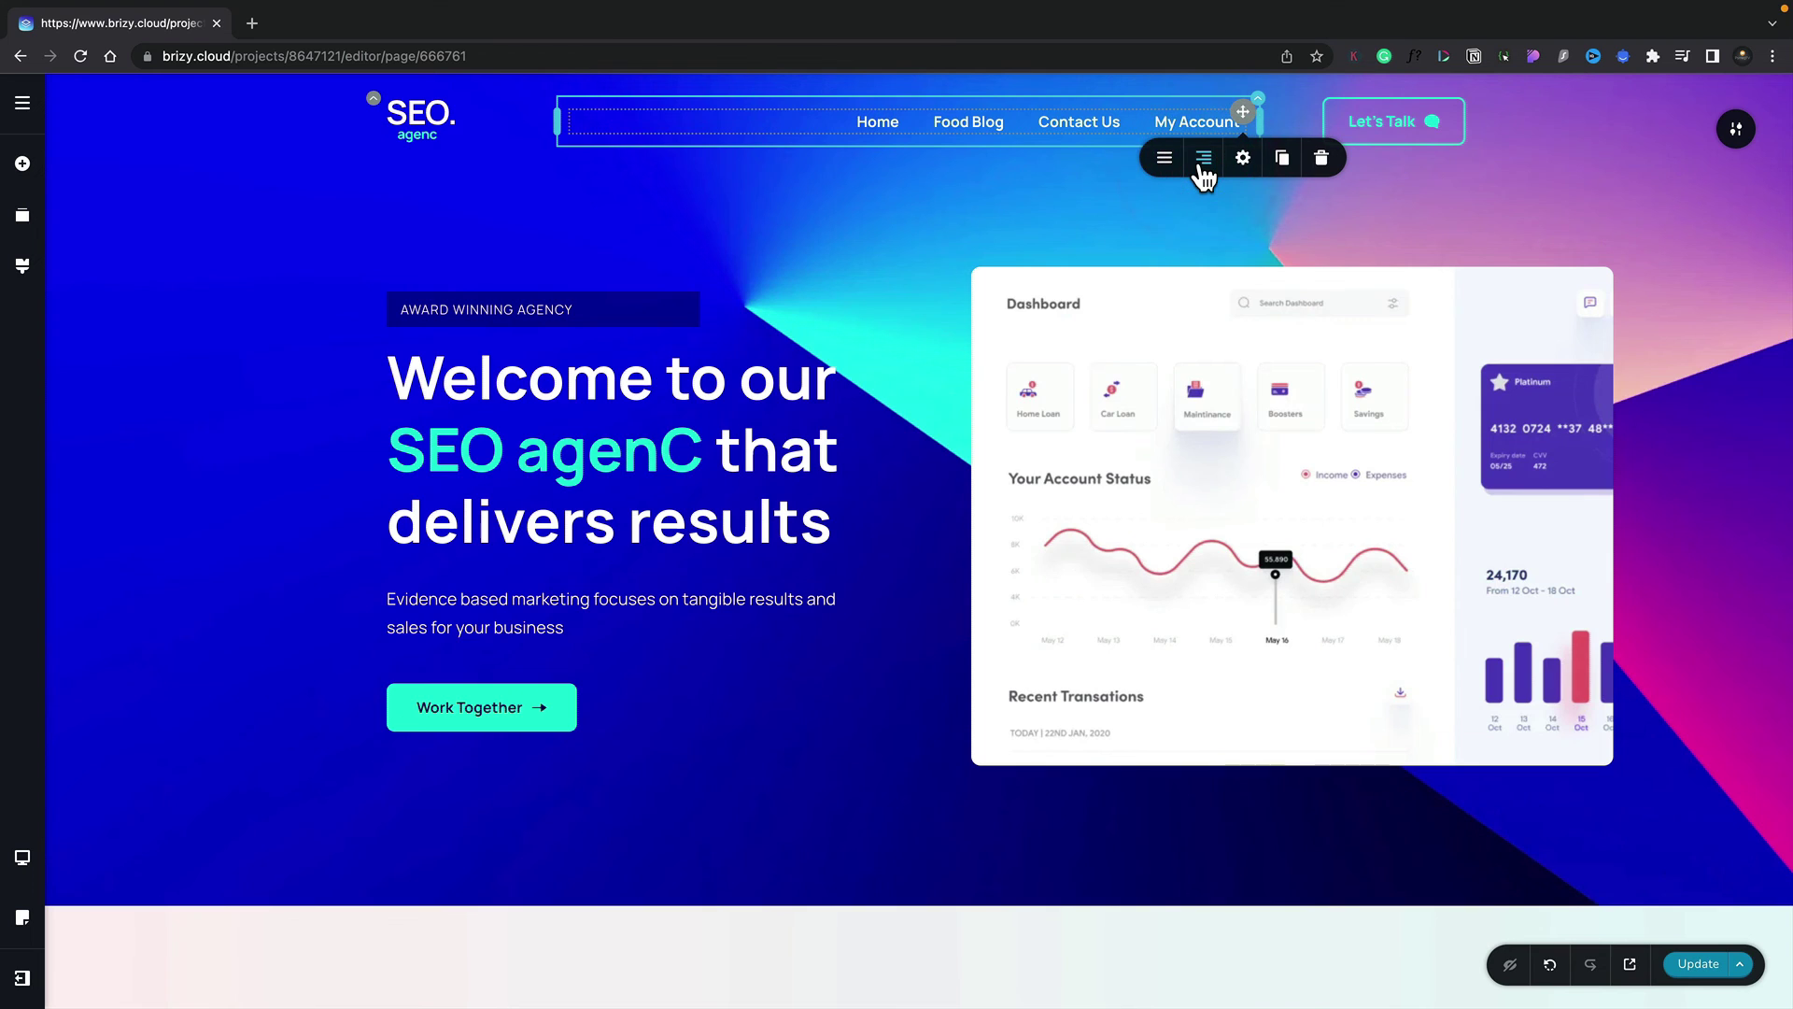
# Return the header menu to centered alignment and deselect it
pyautogui.click(1204, 161)
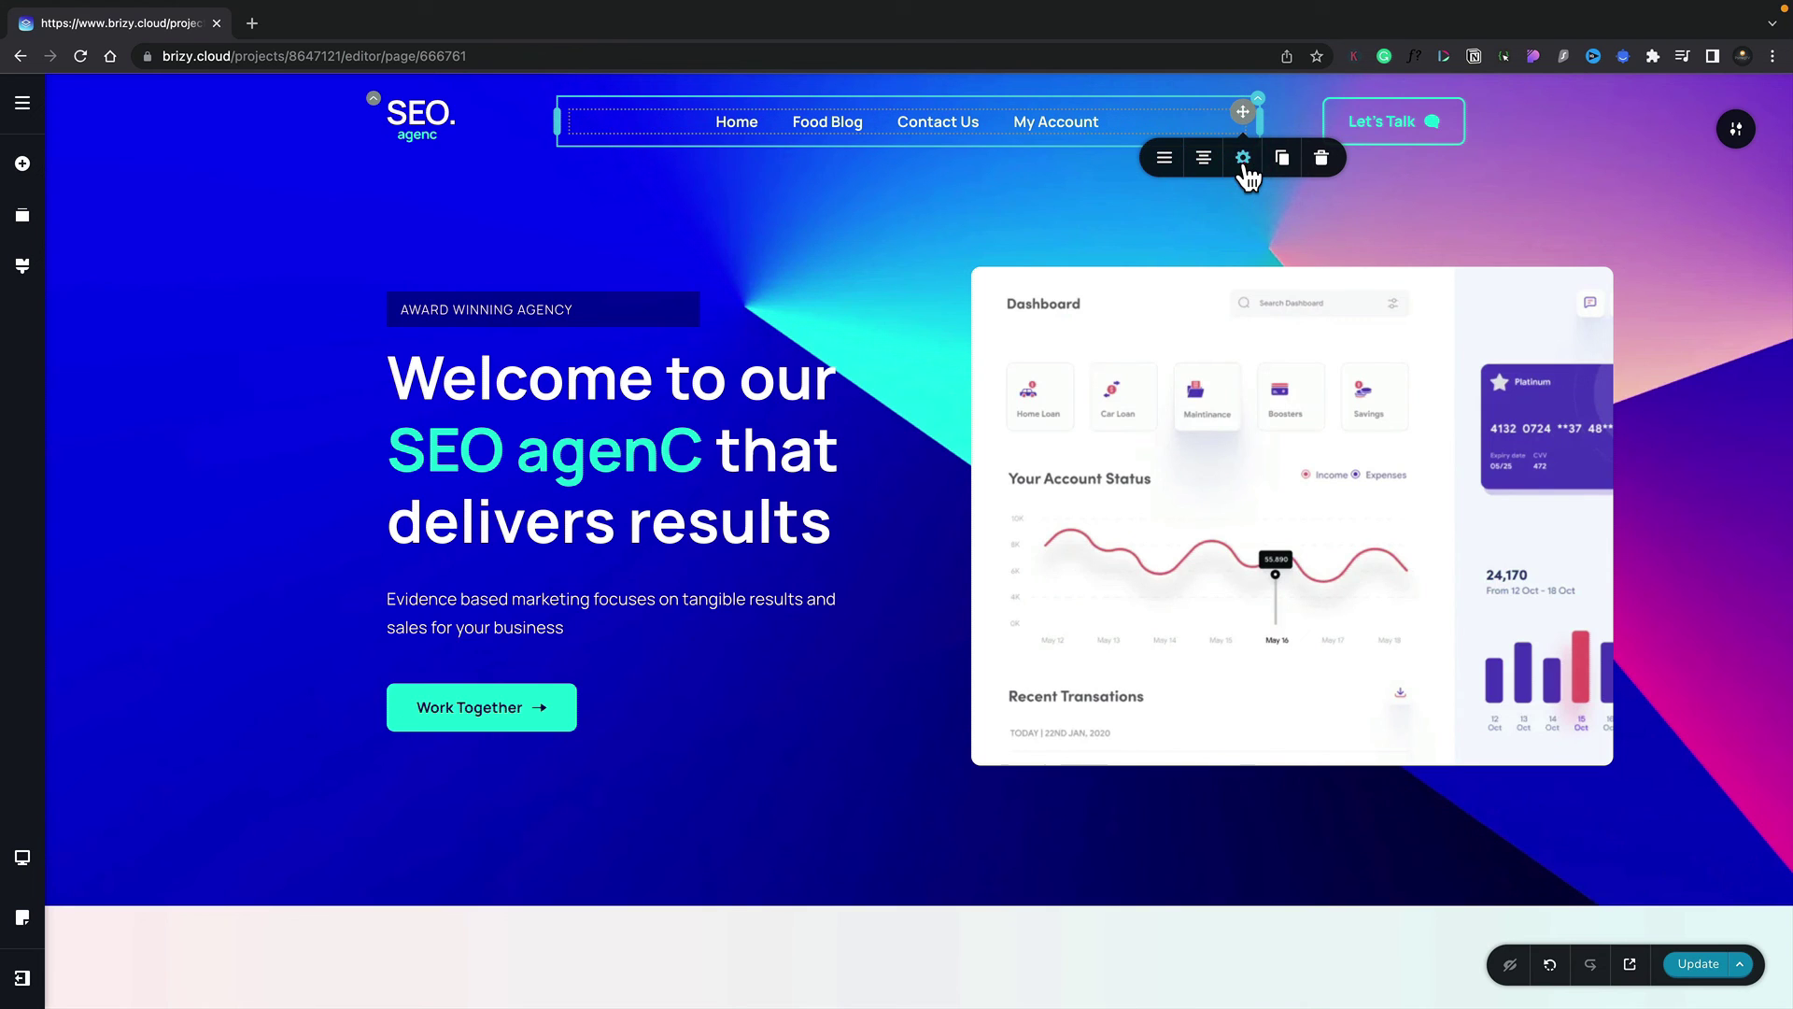
pyautogui.click(1244, 160)
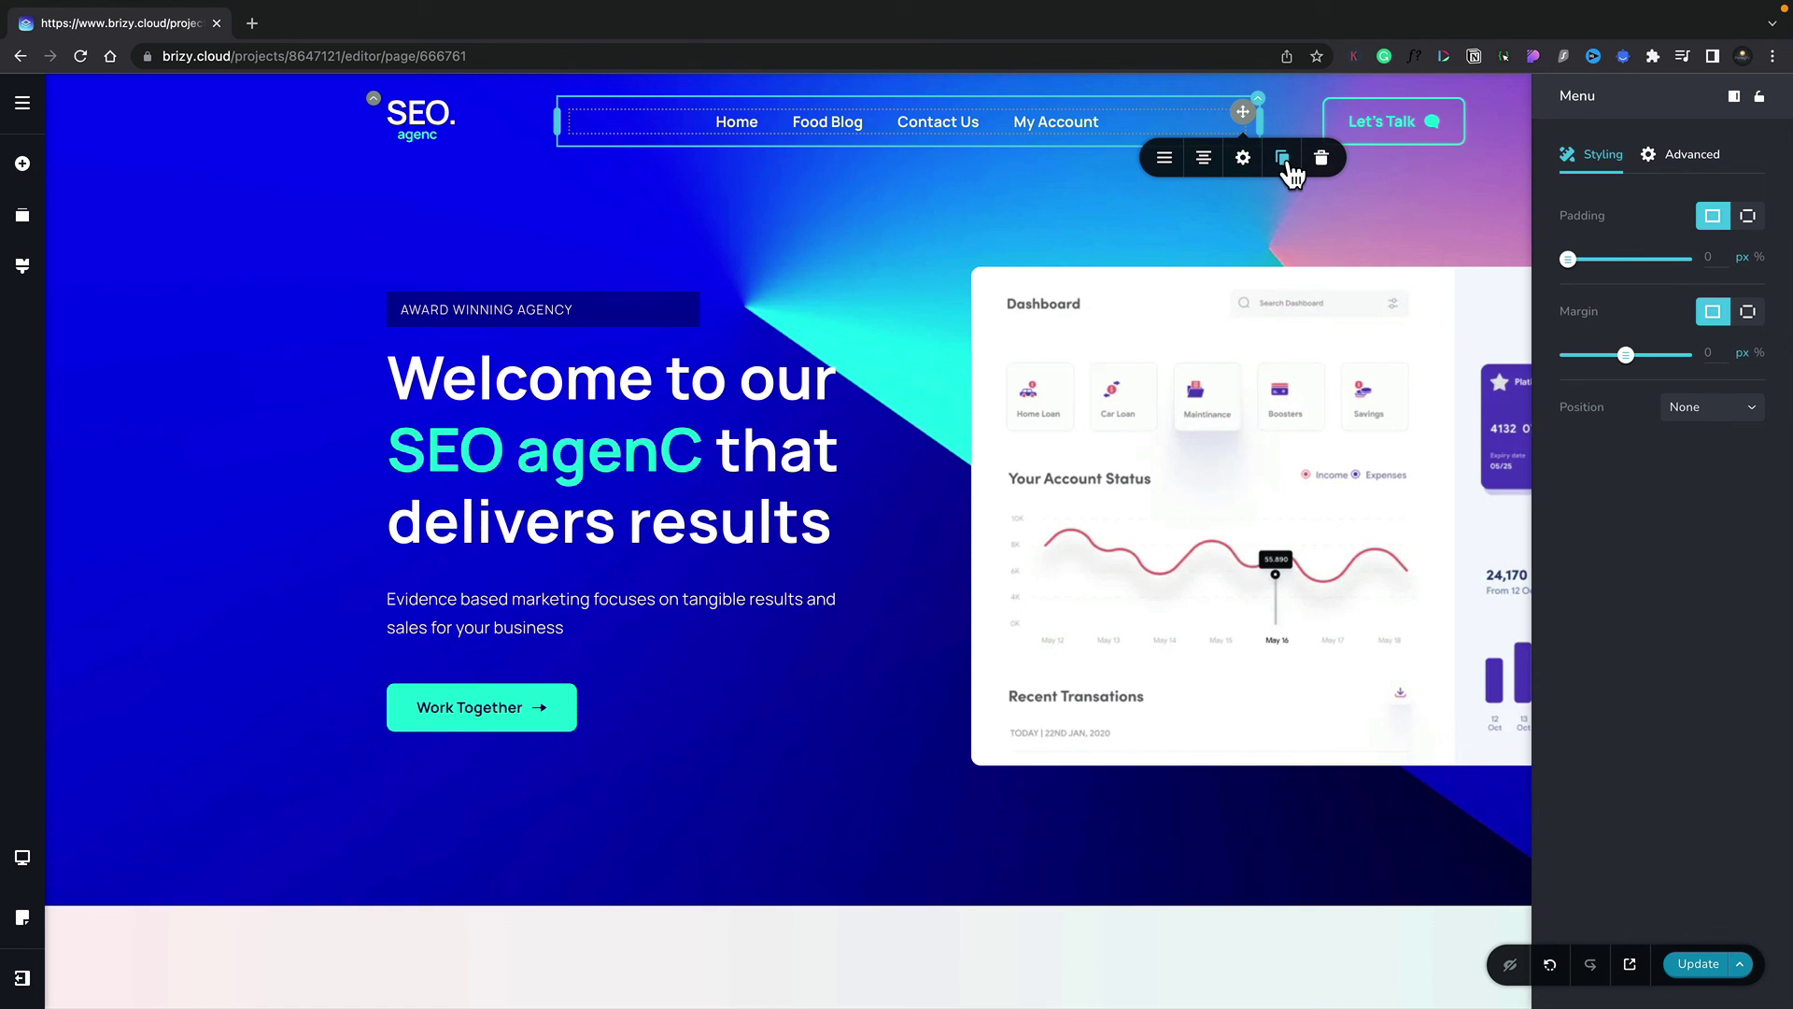
pyautogui.click(997, 195)
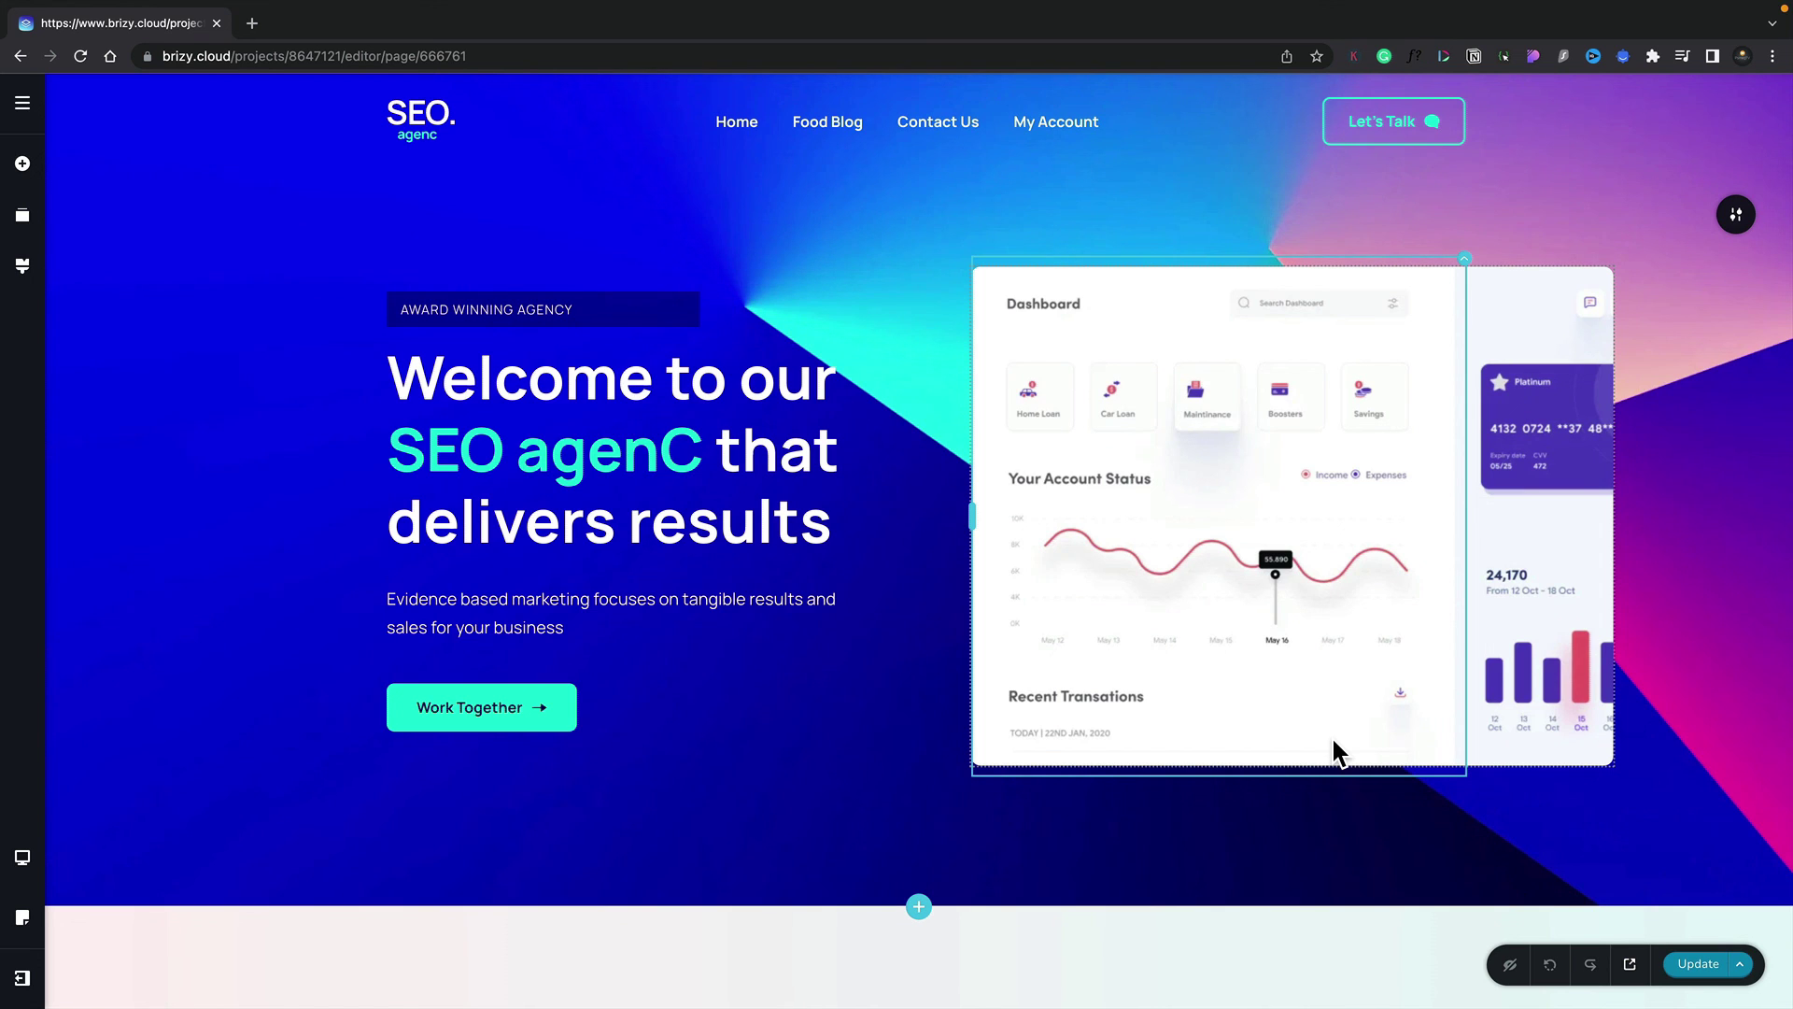
# Publish the page, open the live site, and reveal Log In under My Account
pyautogui.click(1698, 967)
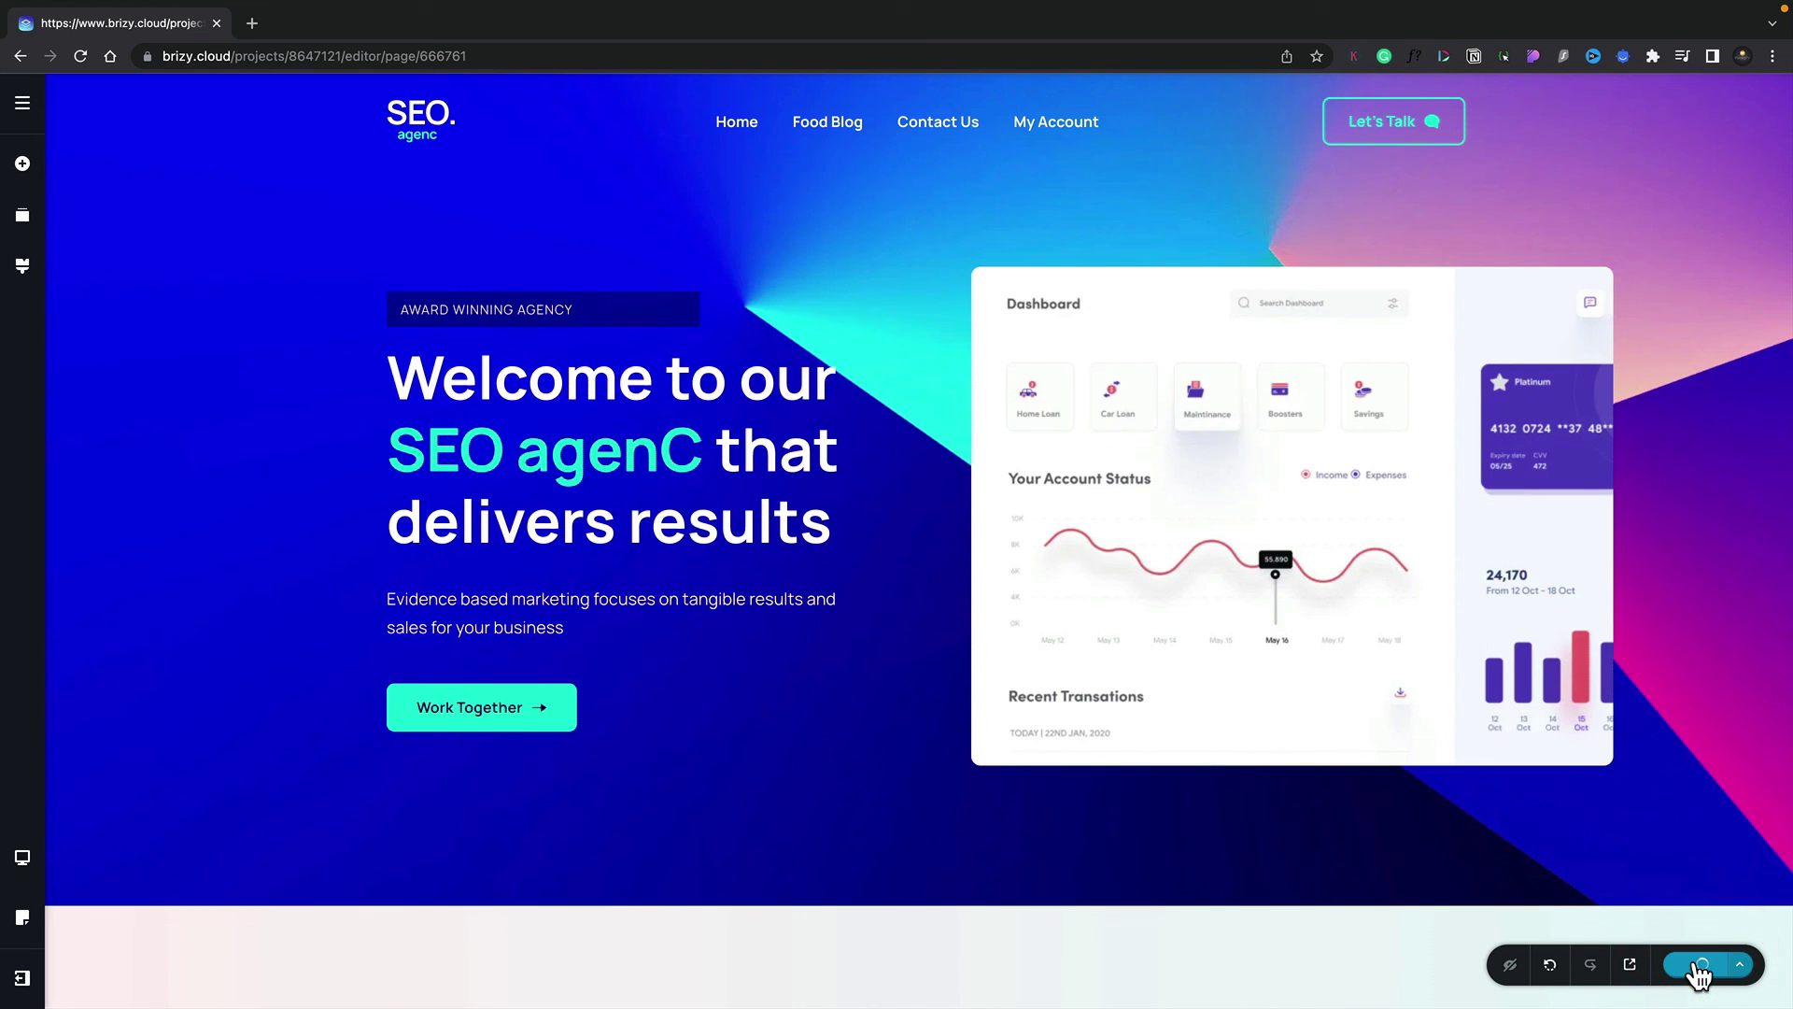
pyautogui.click(1631, 964)
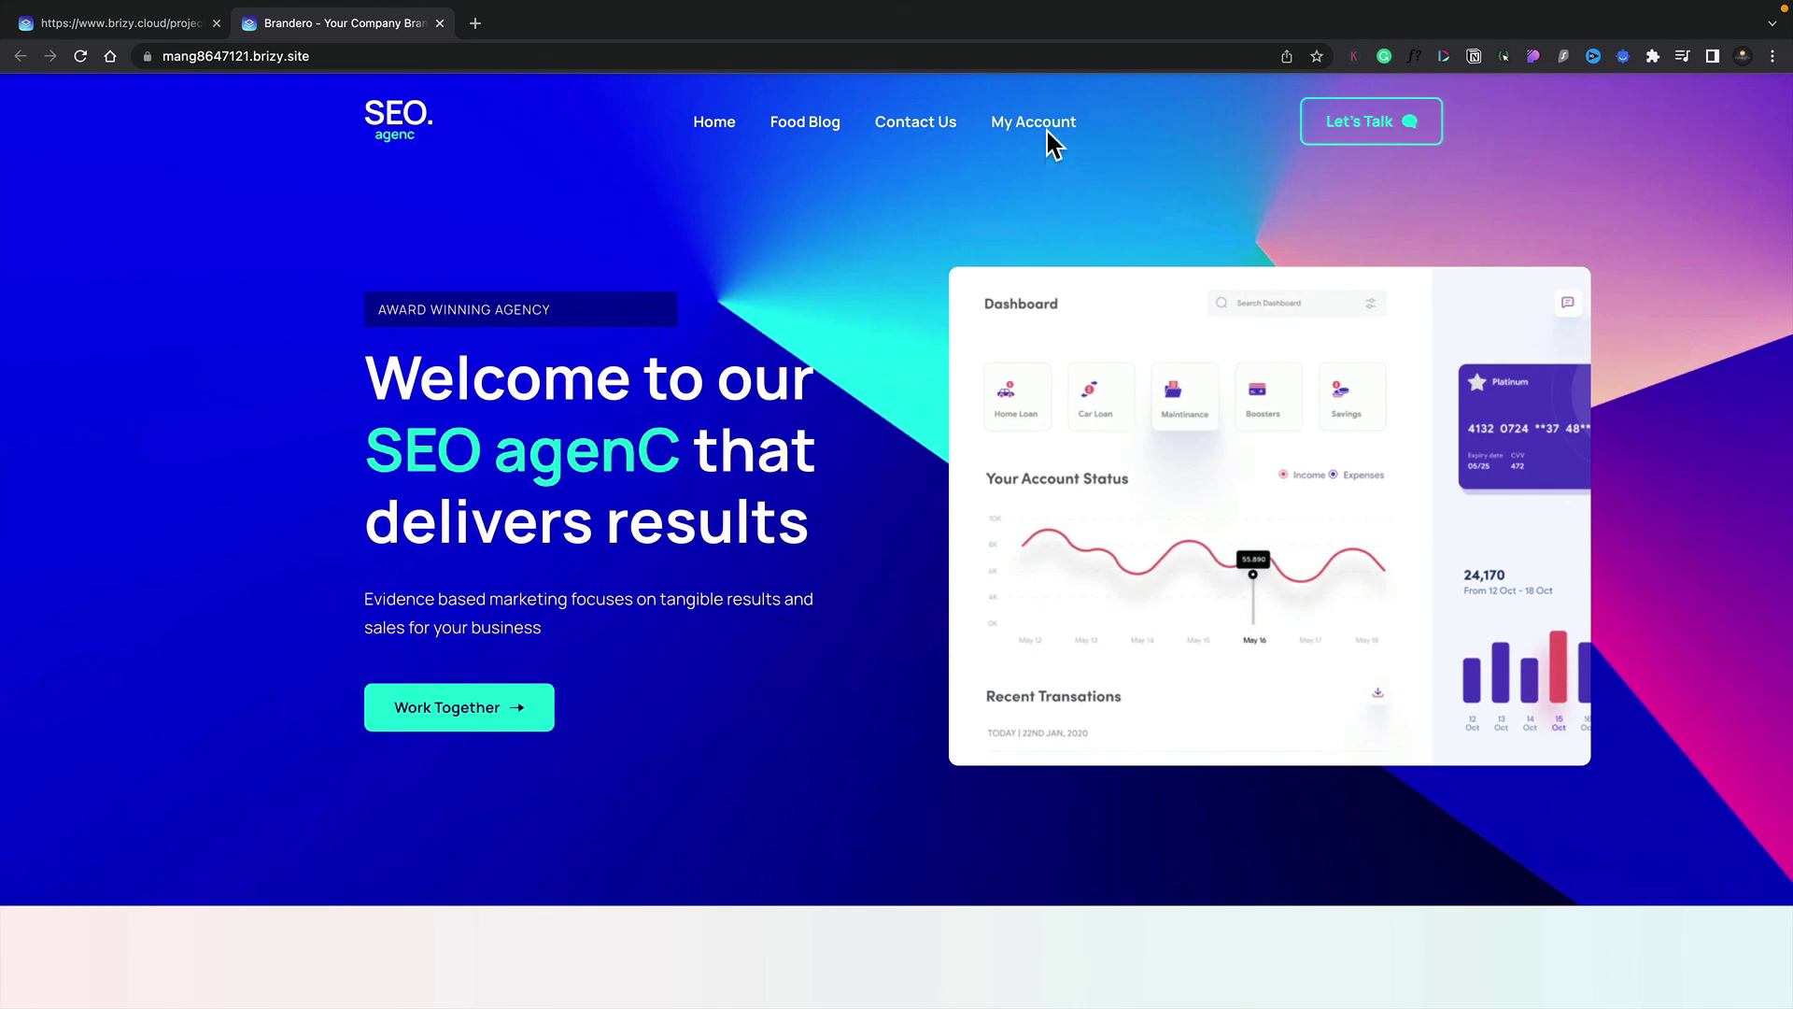
pyautogui.moveTo(1050, 126)
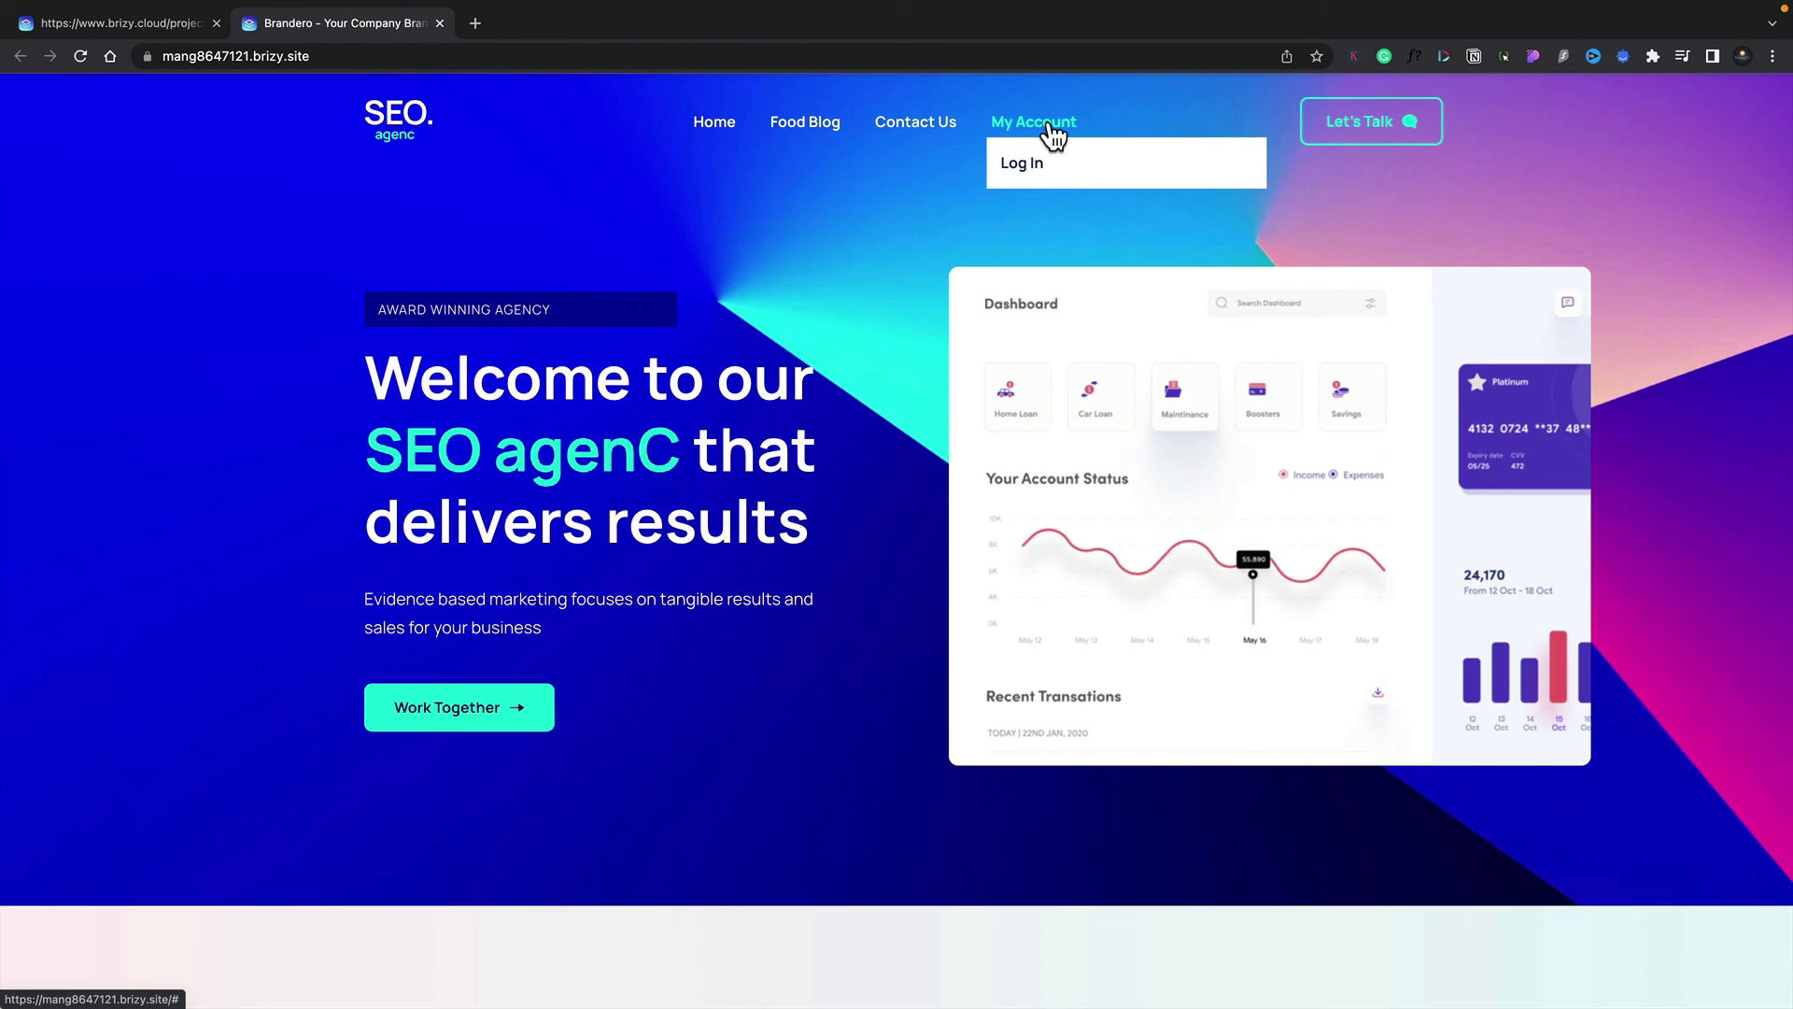